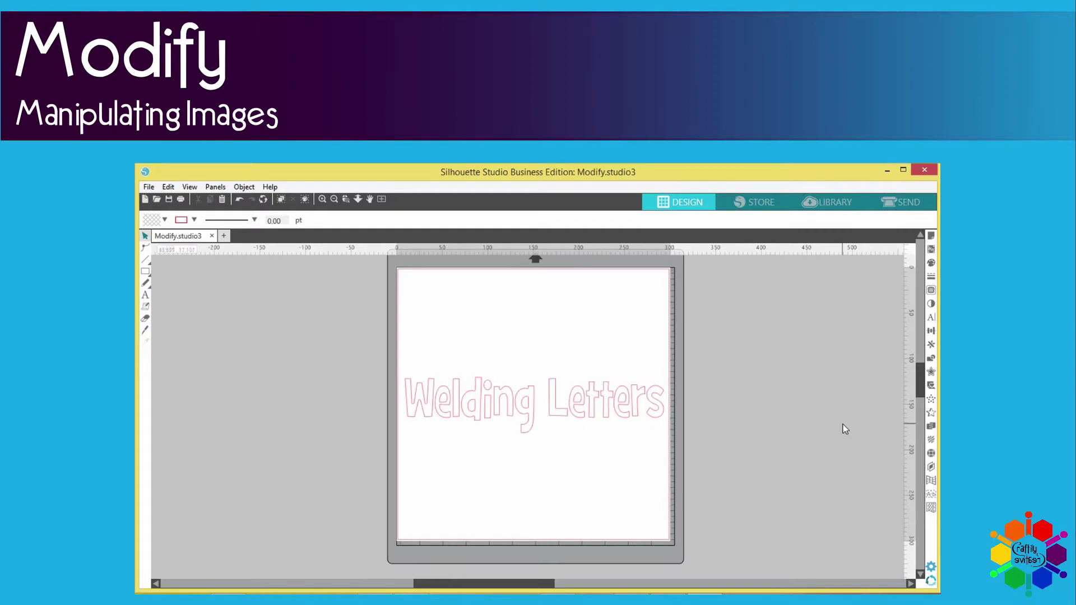
Step: Open the Modify panel beside the Welding Letters outline on the mat
{"action": "left_click", "coordinate": [931, 359]}
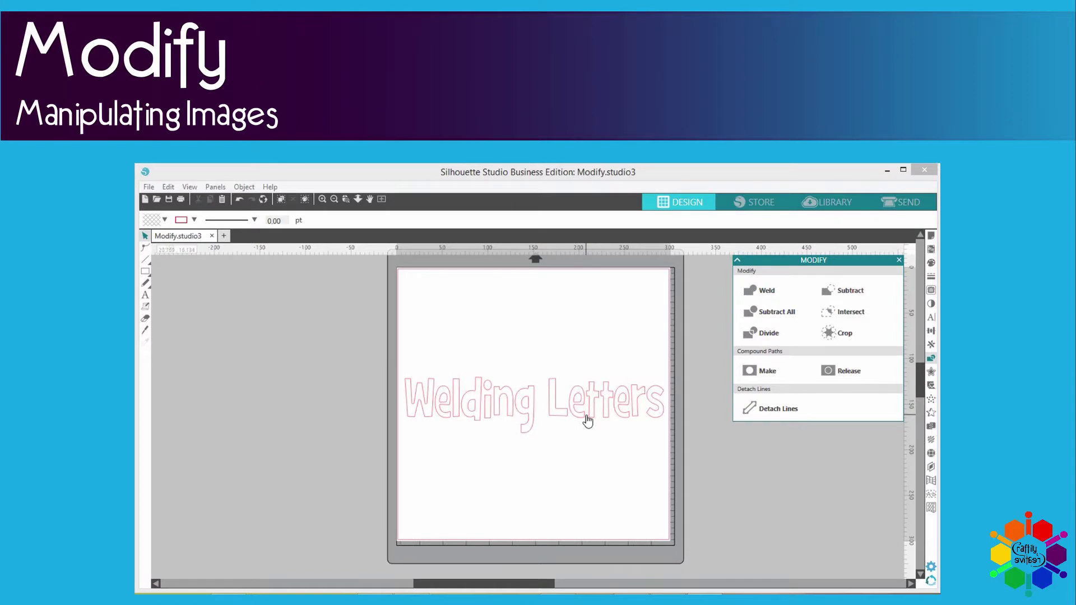
Step: Ungroup the Welding Letters text into individual letters, then deselect them
{"action": "left_click", "coordinate": [561, 417]}
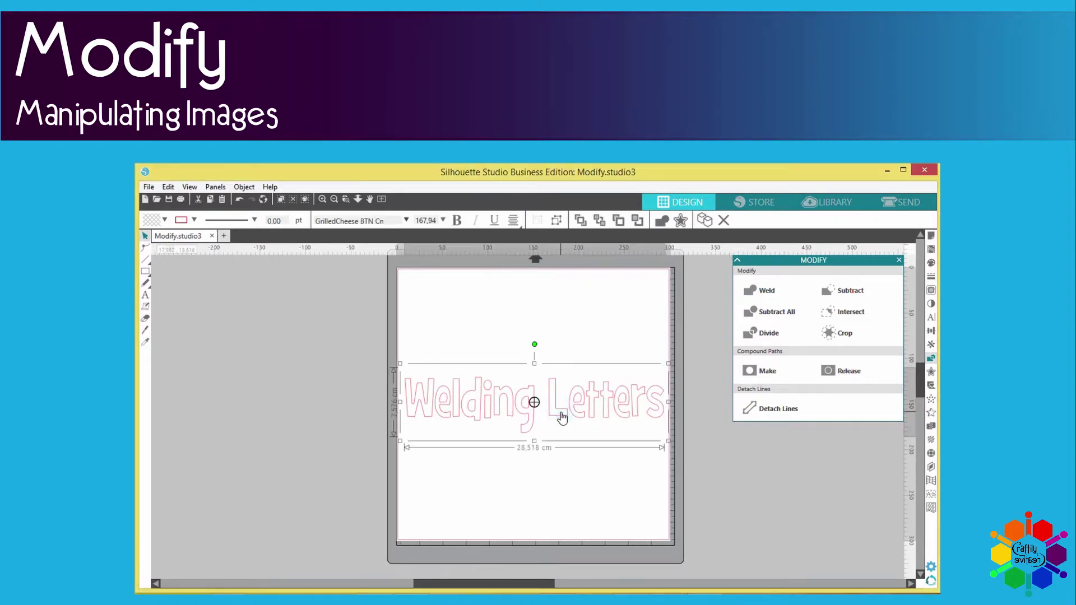
{"action": "right_click", "coordinate": [562, 417]}
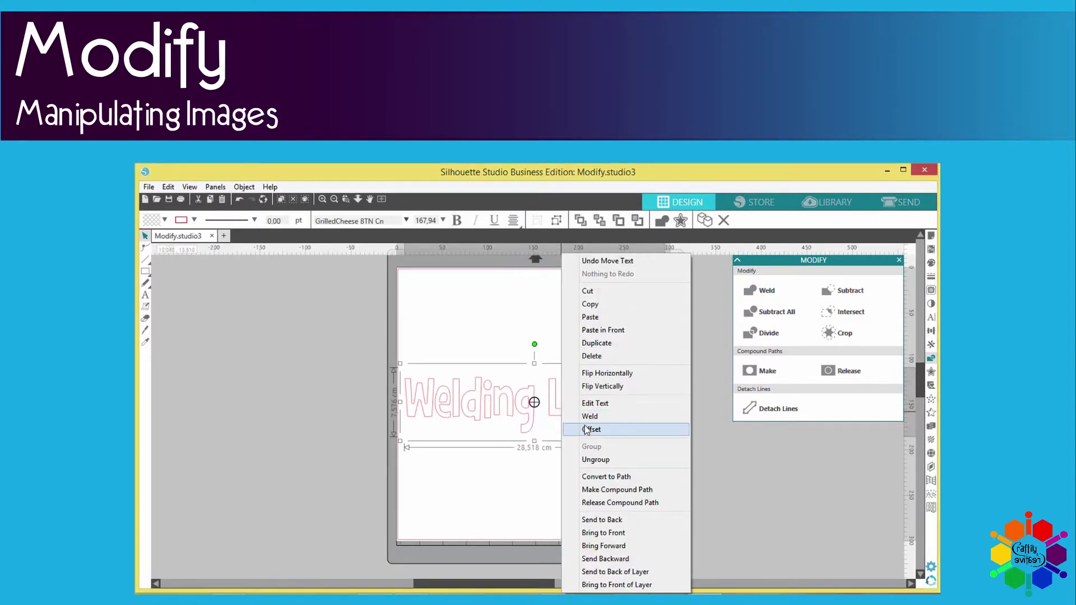
{"action": "left_click", "coordinate": [594, 460]}
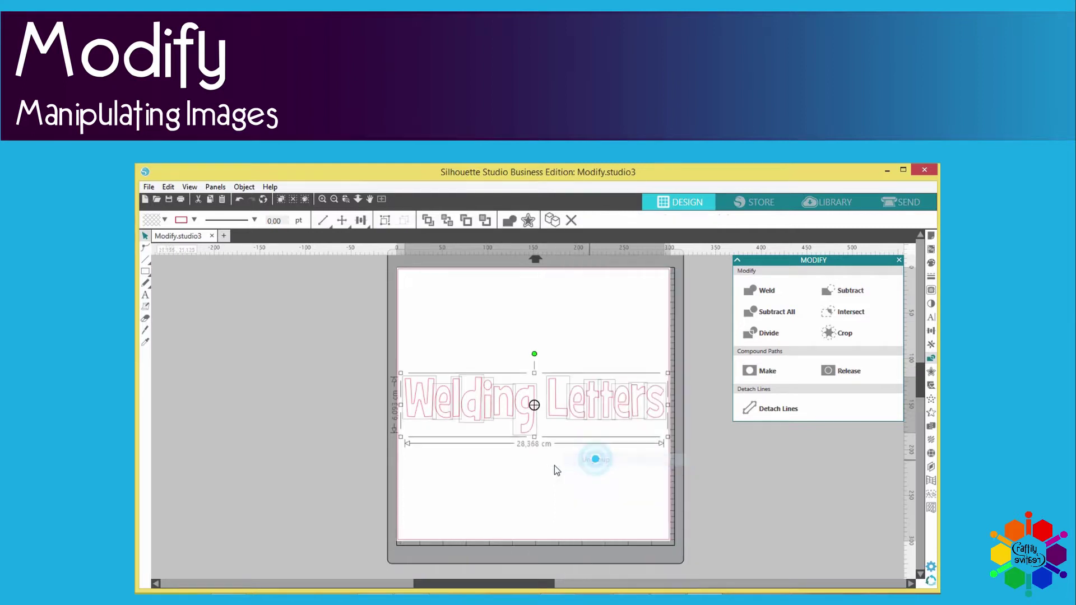
{"action": "left_click", "coordinate": [519, 470]}
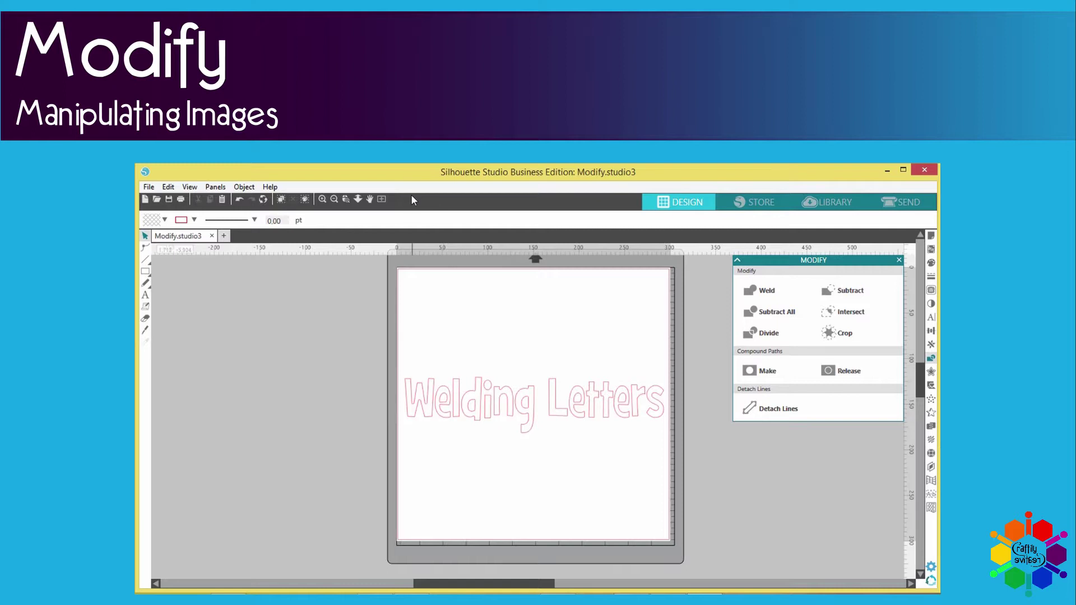
Step: Zoom in and overlap the e, l and d of Welding against their neighbours
{"action": "left_click", "coordinate": [323, 201]}
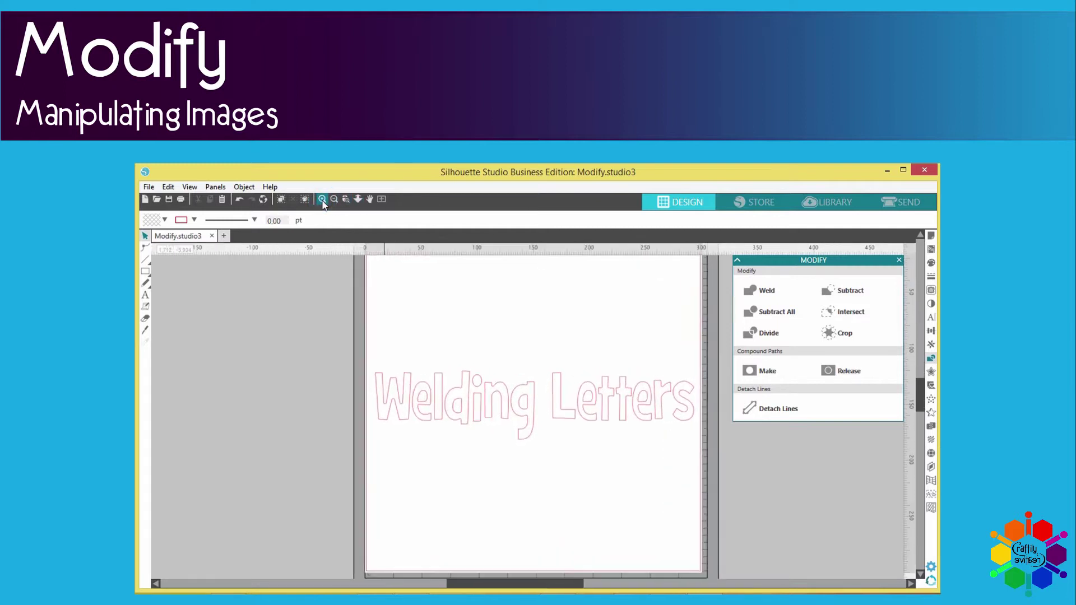
{"action": "left_click", "coordinate": [322, 200]}
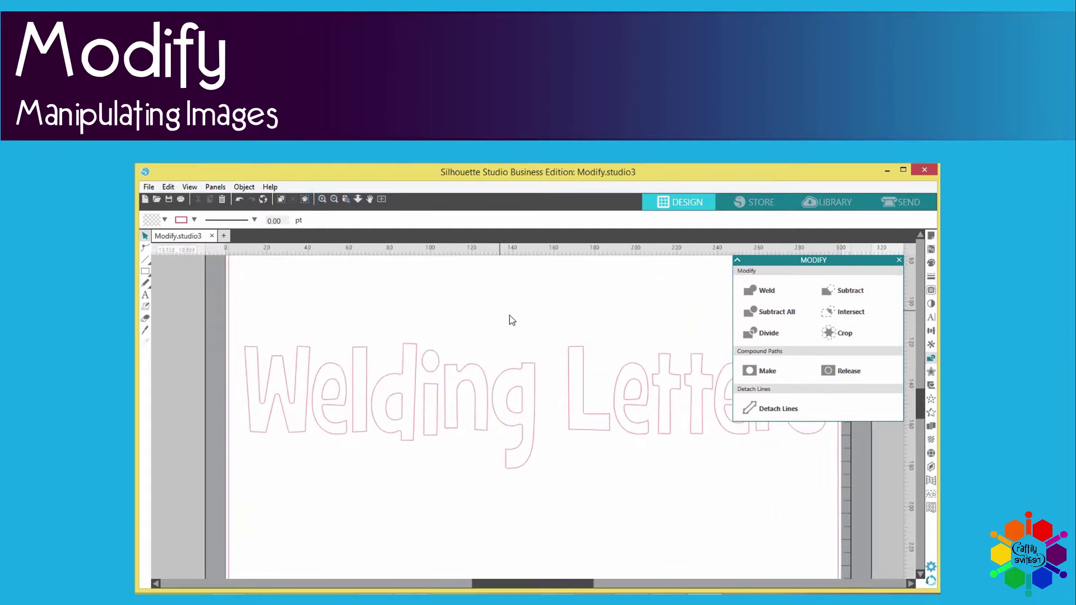
{"action": "scroll", "coordinate": [511, 311], "scroll_direction": "up", "scroll_amount": 3}
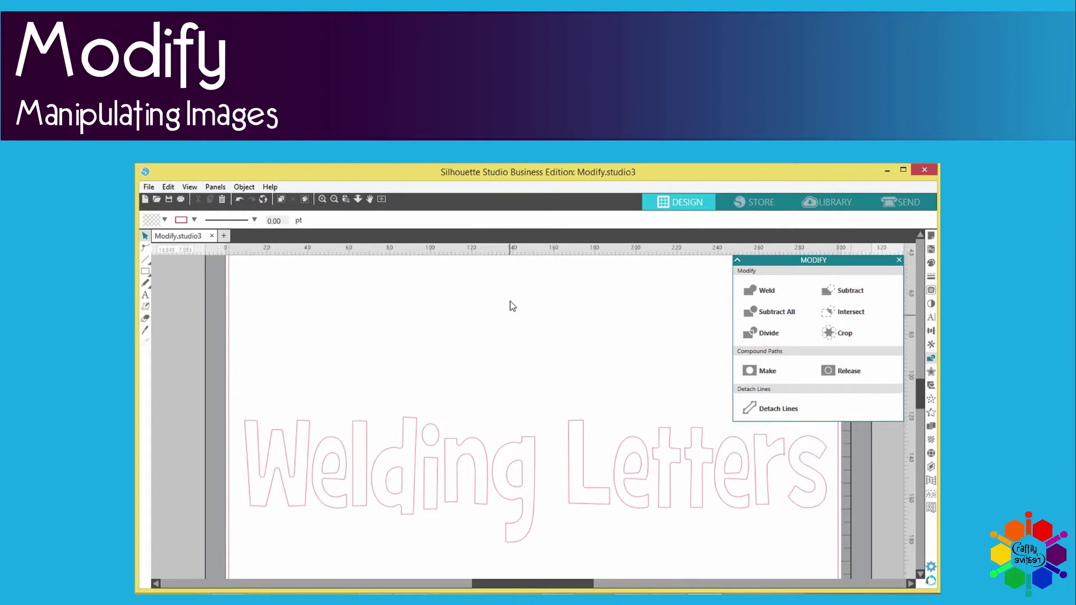
{"action": "left_click", "coordinate": [345, 474]}
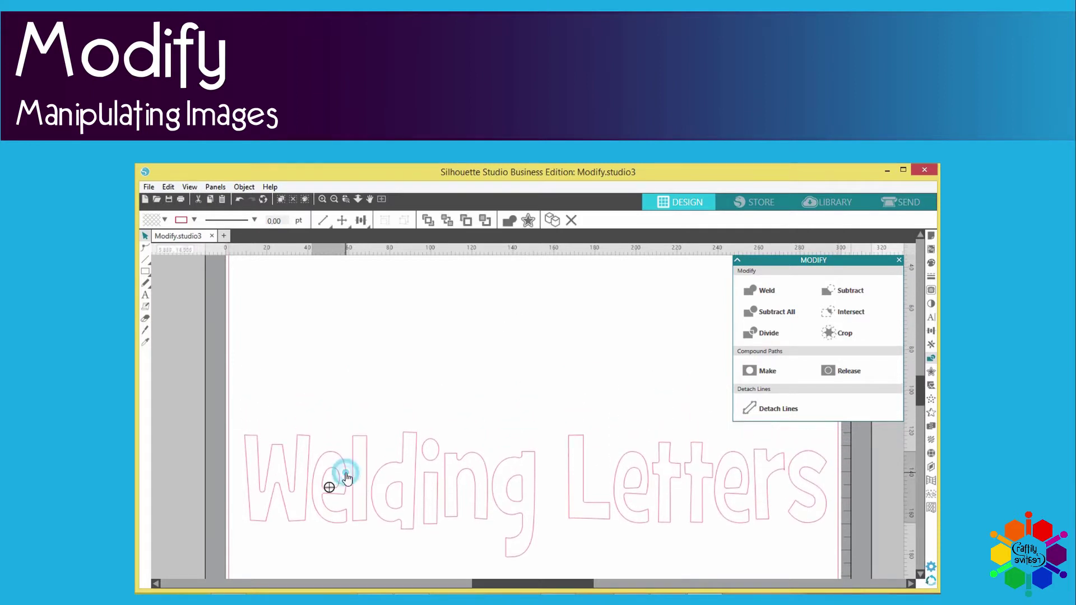
{"action": "left_click_drag", "start_coordinate": [345, 475], "coordinate": [340, 414]}
{"action": "left_click", "coordinate": [352, 465]}
{"action": "left_click", "coordinate": [368, 488]}
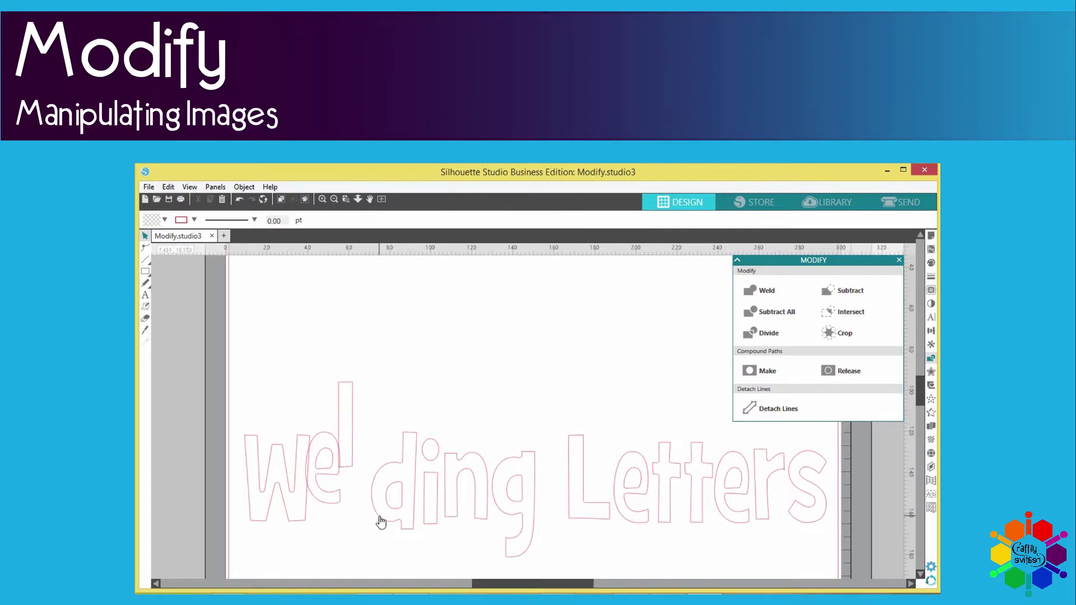
{"action": "left_click_drag", "start_coordinate": [381, 522], "coordinate": [360, 504]}
{"action": "left_click", "coordinate": [404, 511]}
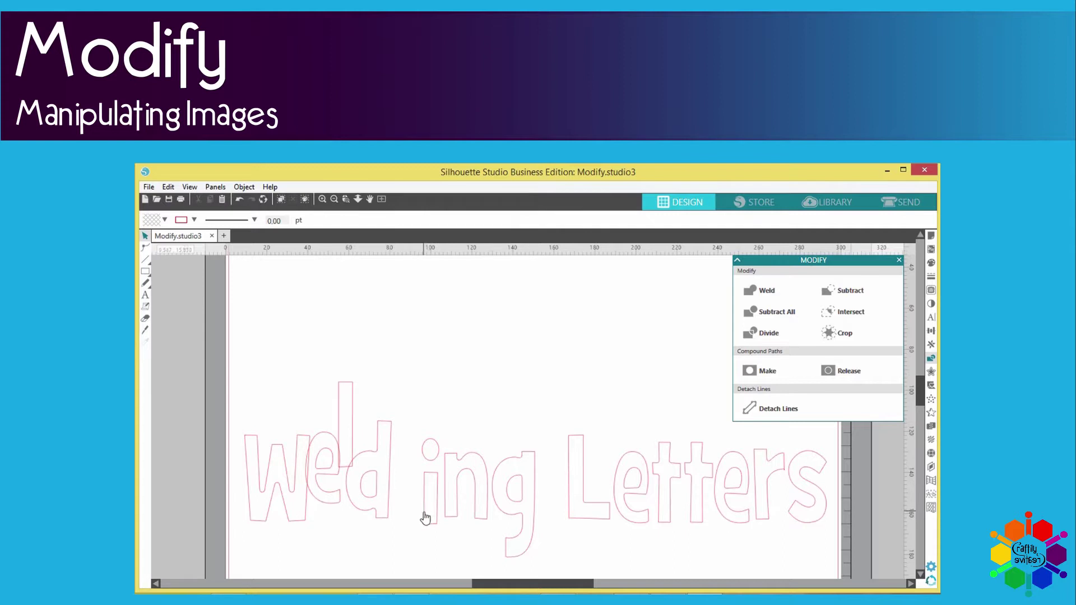
Step: Crowd the i, n and g of Welding together and raise the L and e of Letters
{"action": "left_click", "coordinate": [430, 462]}
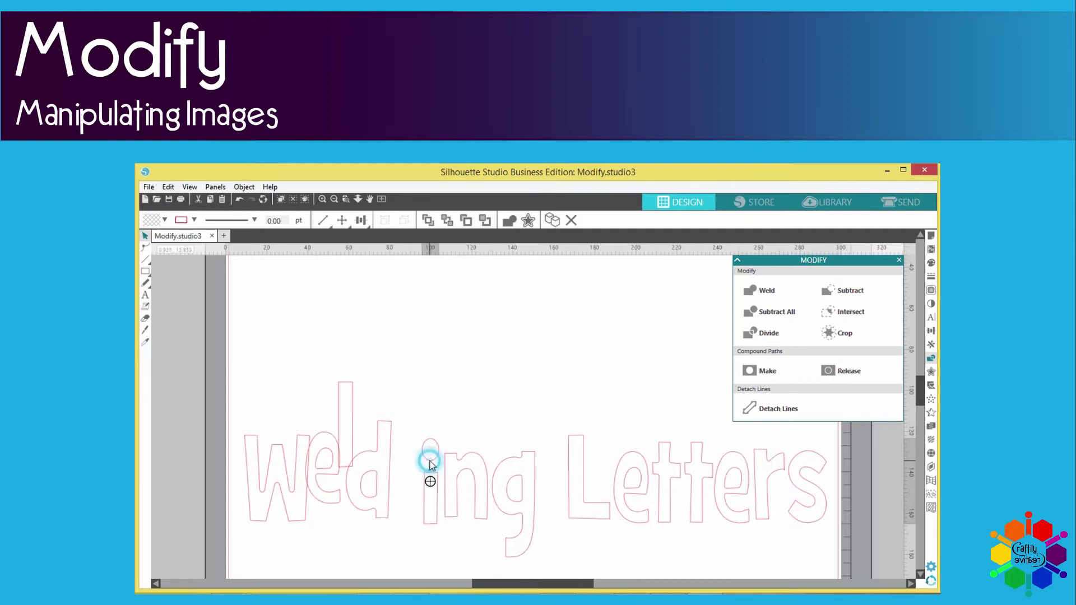
{"action": "left_click_drag", "start_coordinate": [428, 473], "coordinate": [395, 413]}
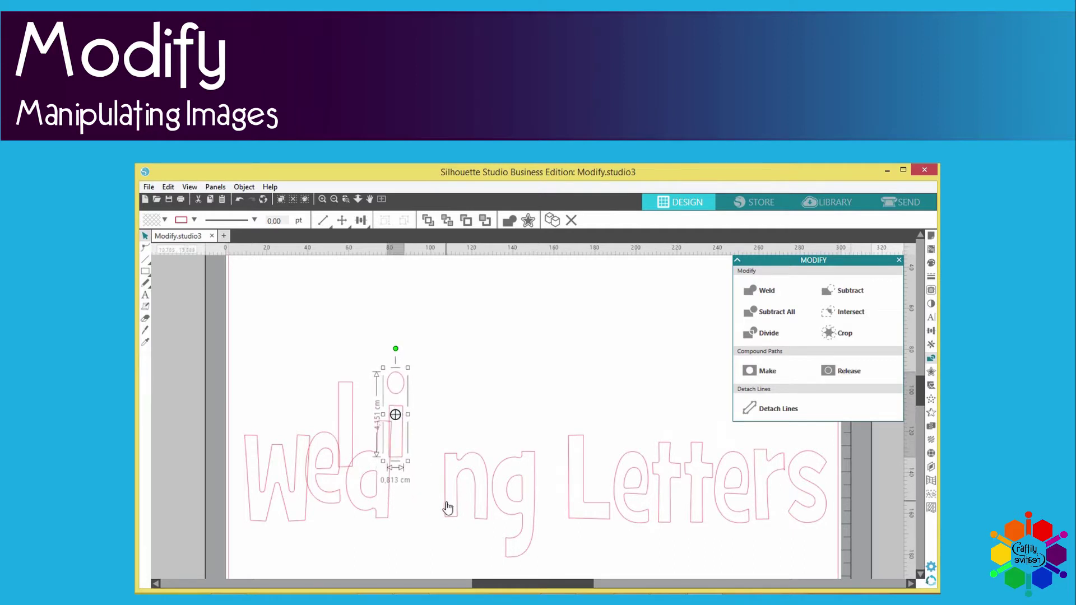
{"action": "left_click_drag", "start_coordinate": [448, 508], "coordinate": [400, 489]}
{"action": "left_click", "coordinate": [506, 514]}
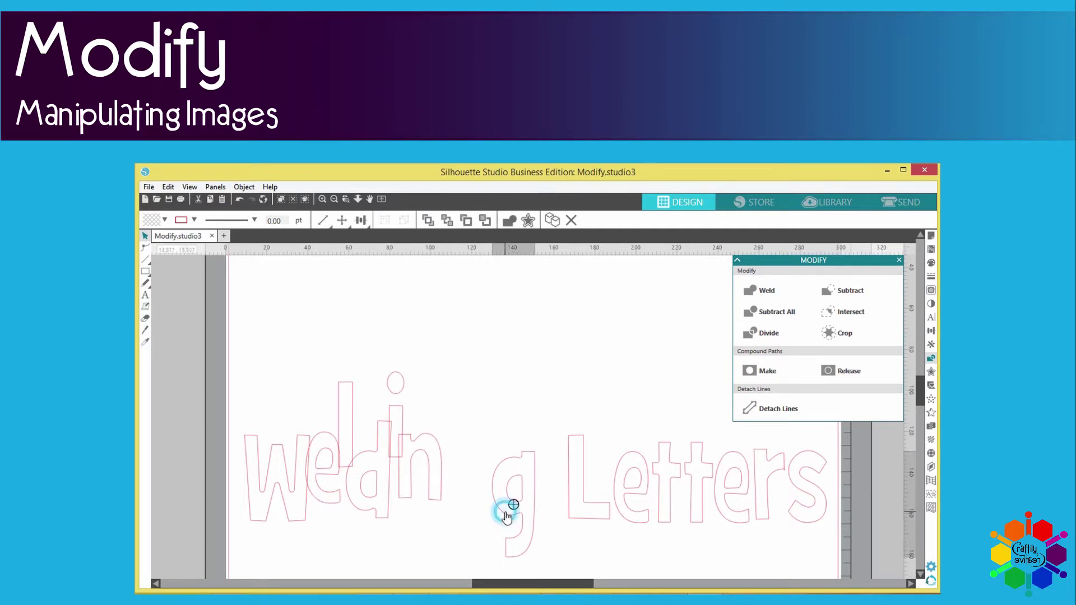
{"action": "left_click_drag", "start_coordinate": [506, 517], "coordinate": [454, 520]}
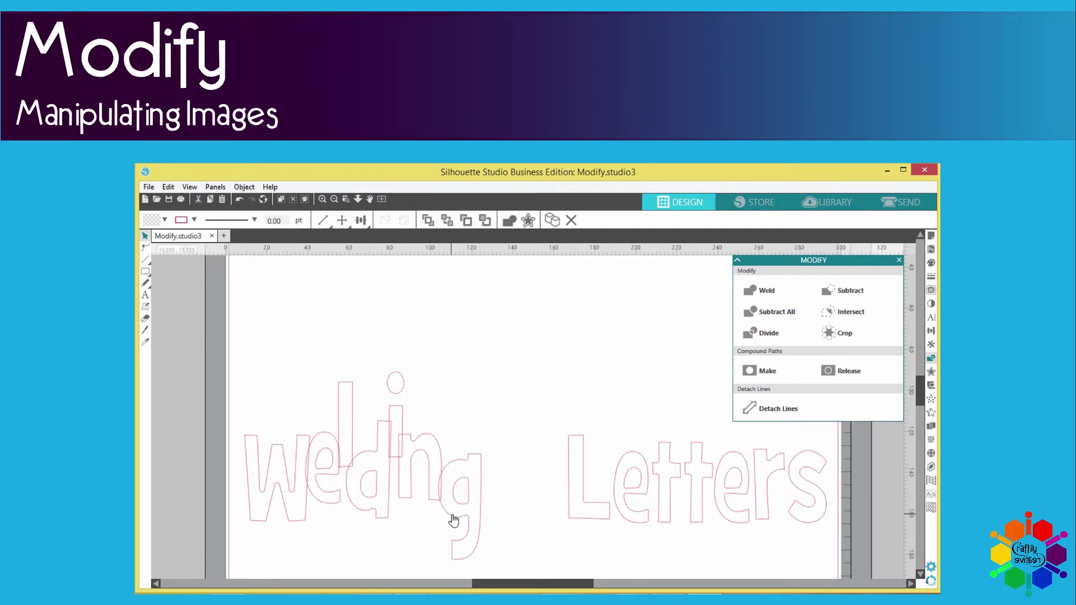
{"action": "left_click_drag", "start_coordinate": [583, 516], "coordinate": [543, 427]}
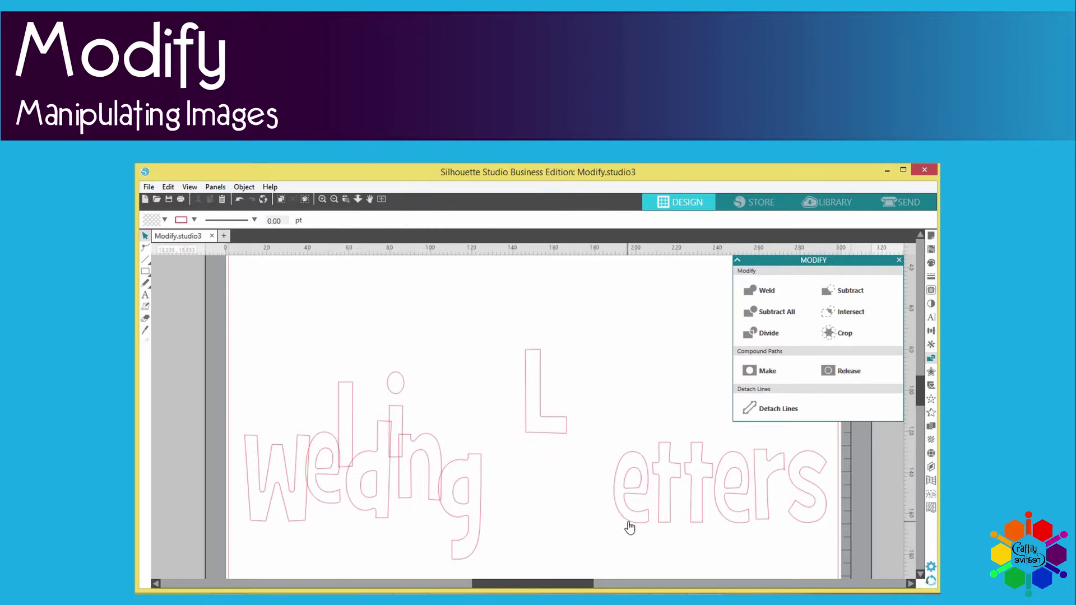
{"action": "left_click_drag", "start_coordinate": [630, 527], "coordinate": [578, 494]}
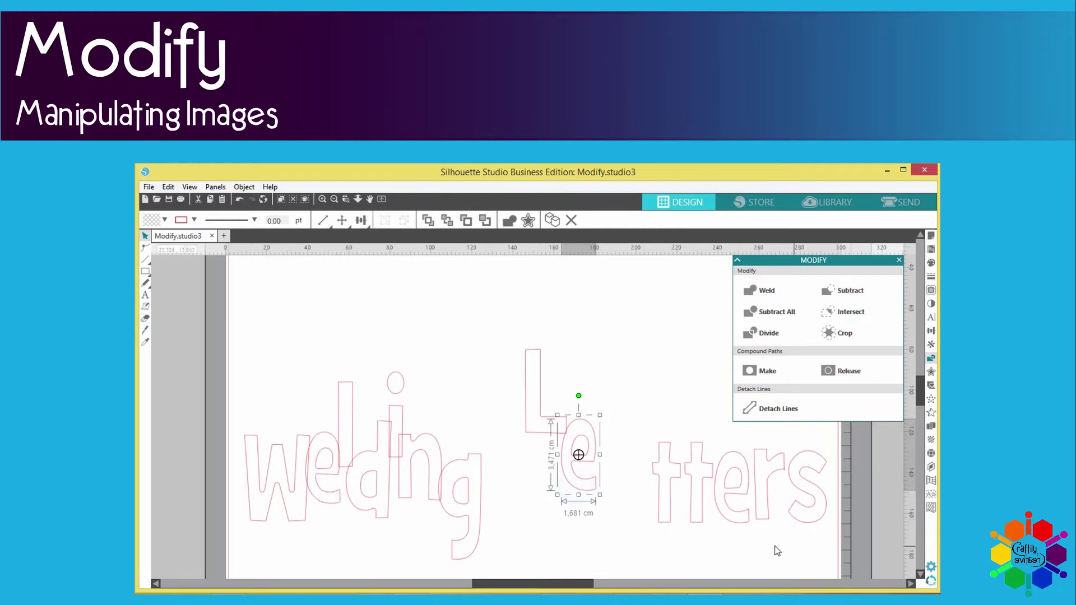
Step: Overlap the two t's and the following e of Letters, staggered up and down
{"action": "left_click", "coordinate": [694, 538]}
{"action": "left_click", "coordinate": [656, 514]}
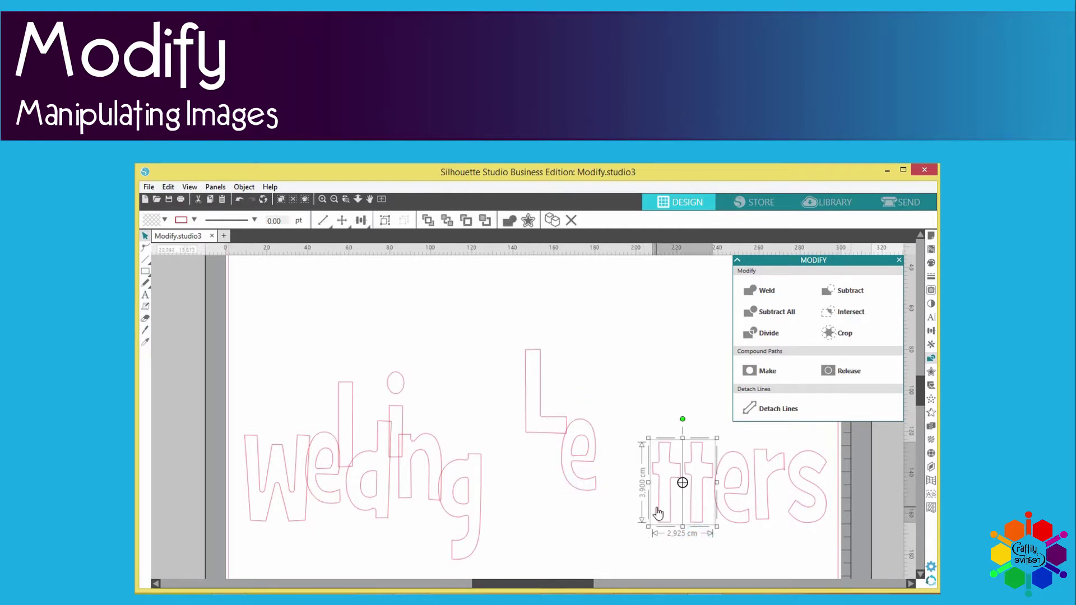
{"action": "left_click_drag", "start_coordinate": [659, 513], "coordinate": [624, 469]}
{"action": "left_click", "coordinate": [669, 523]}
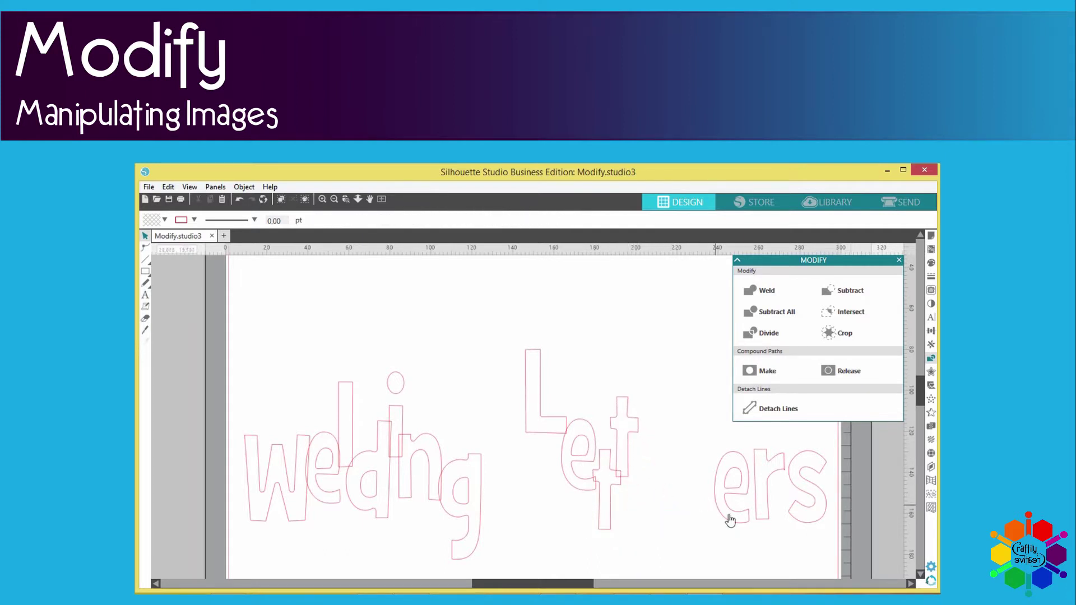
{"action": "left_click_drag", "start_coordinate": [725, 519], "coordinate": [637, 526]}
{"action": "left_click", "coordinate": [653, 524]}
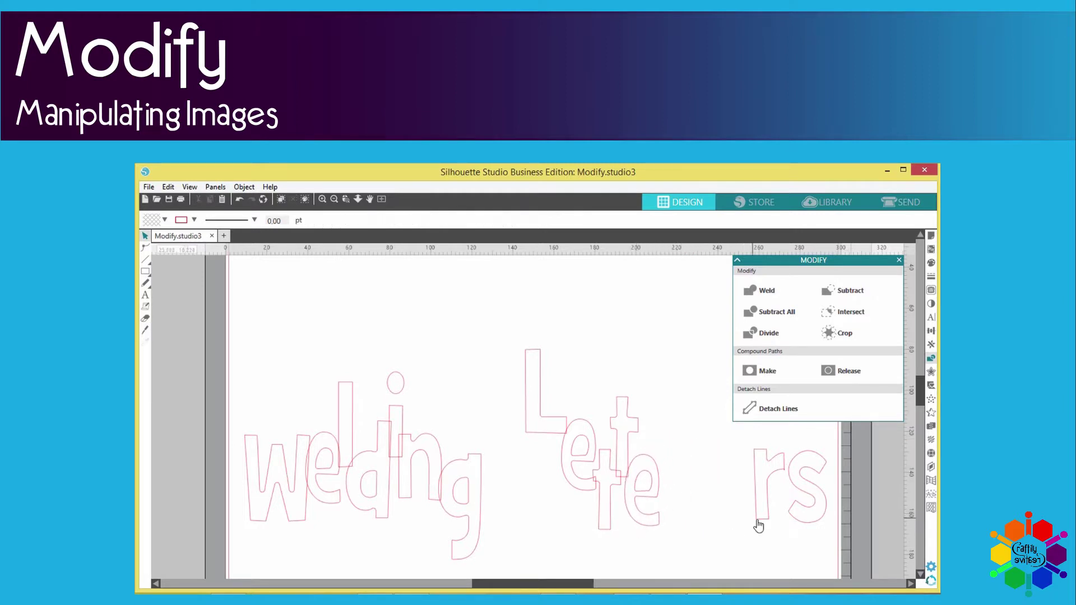
Step: Tuck the r and s into the cluster, then marquee-select all the letters
{"action": "left_click_drag", "start_coordinate": [763, 525], "coordinate": [663, 496]}
{"action": "left_click", "coordinate": [663, 498]}
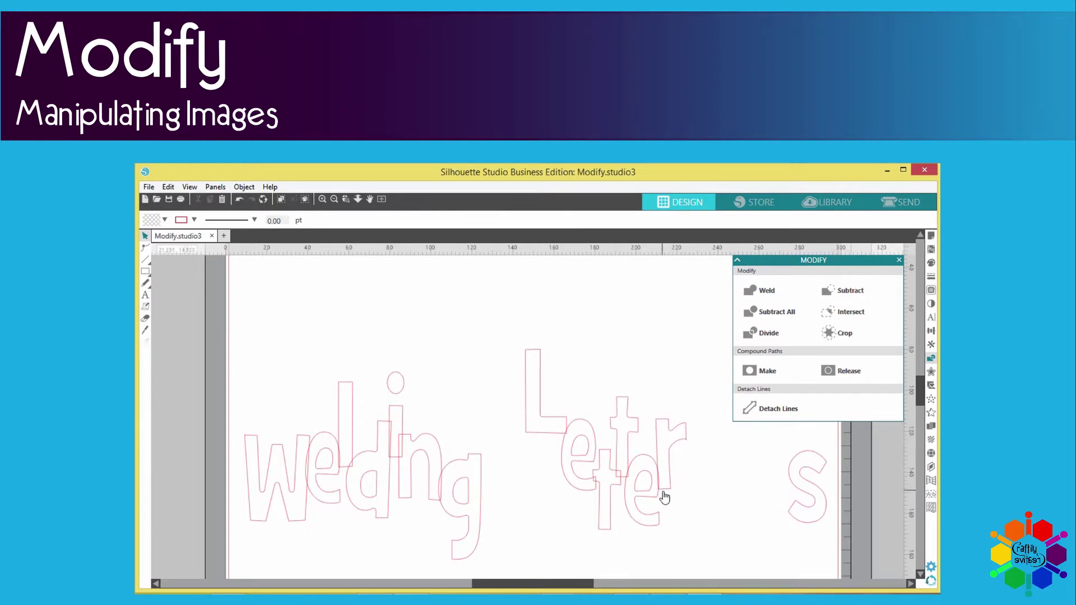
{"action": "left_click_drag", "start_coordinate": [801, 527], "coordinate": [681, 544]}
{"action": "left_click", "coordinate": [681, 544]}
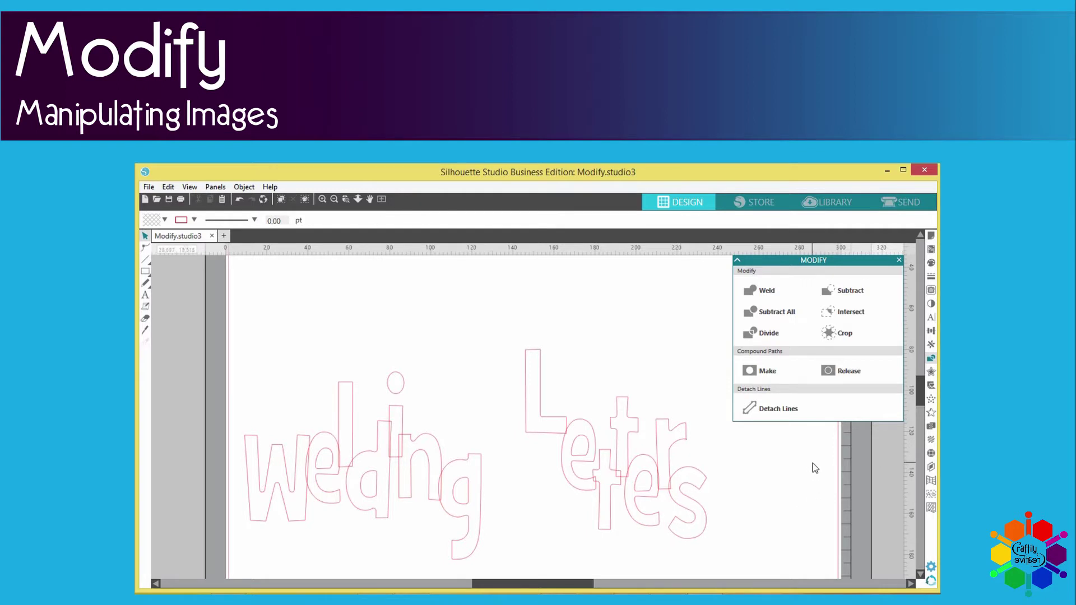
{"action": "left_click_drag", "start_coordinate": [716, 558], "coordinate": [217, 403]}
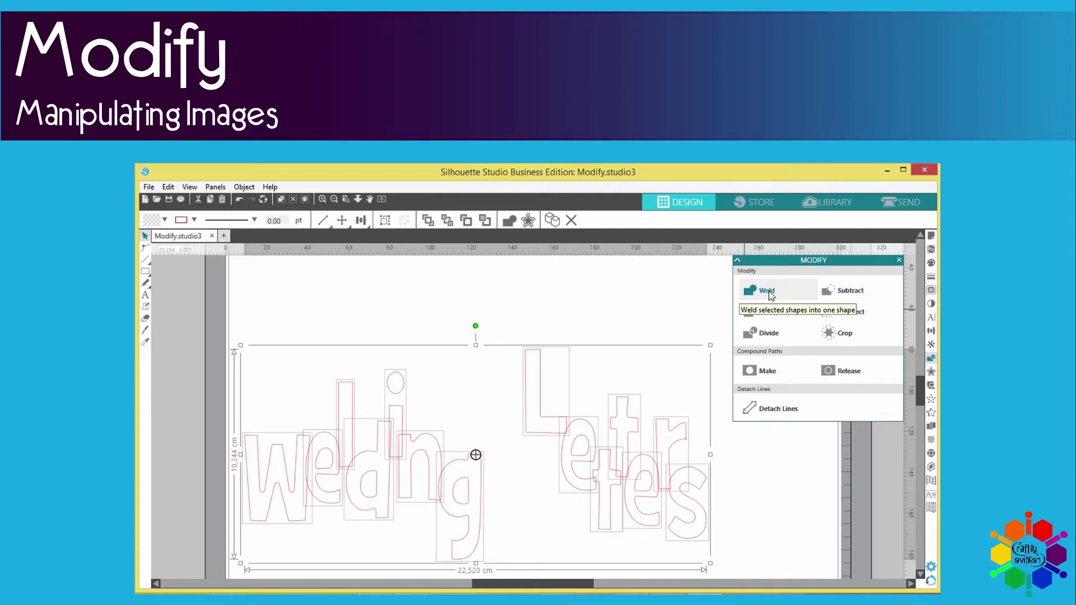
Step: Weld the overlapping letters into one outline per word and zoom out to the page
{"action": "left_click", "coordinate": [767, 291]}
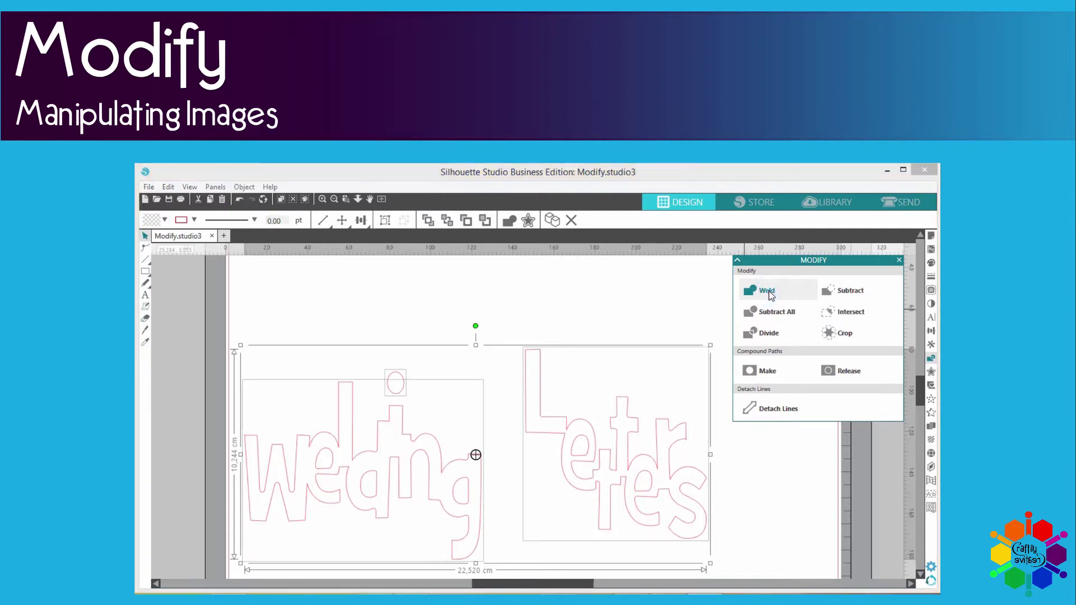
{"action": "left_click", "coordinate": [576, 315]}
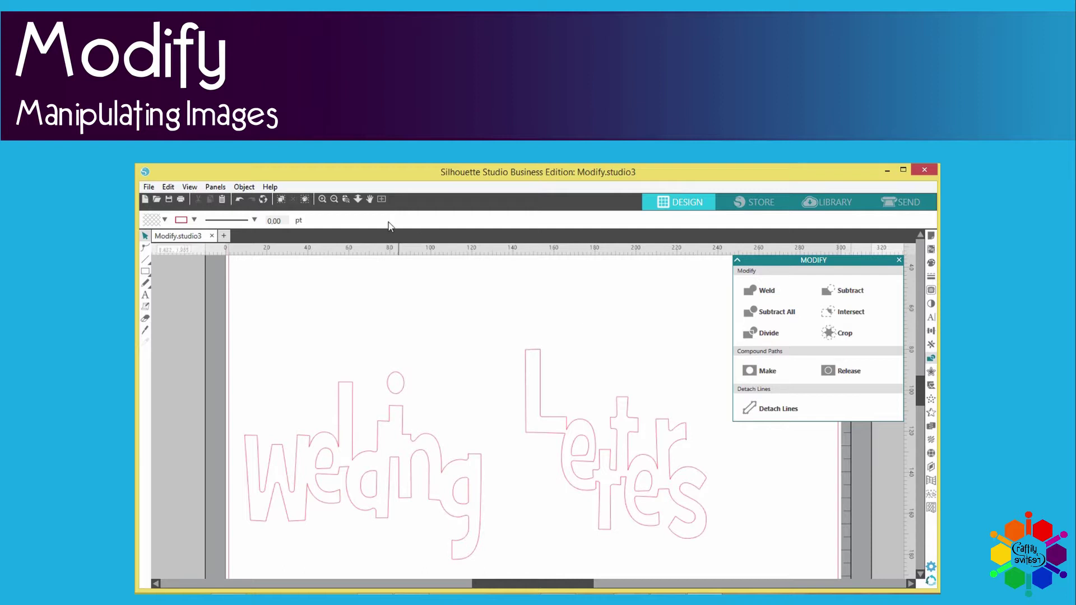
{"action": "left_click", "coordinate": [357, 199]}
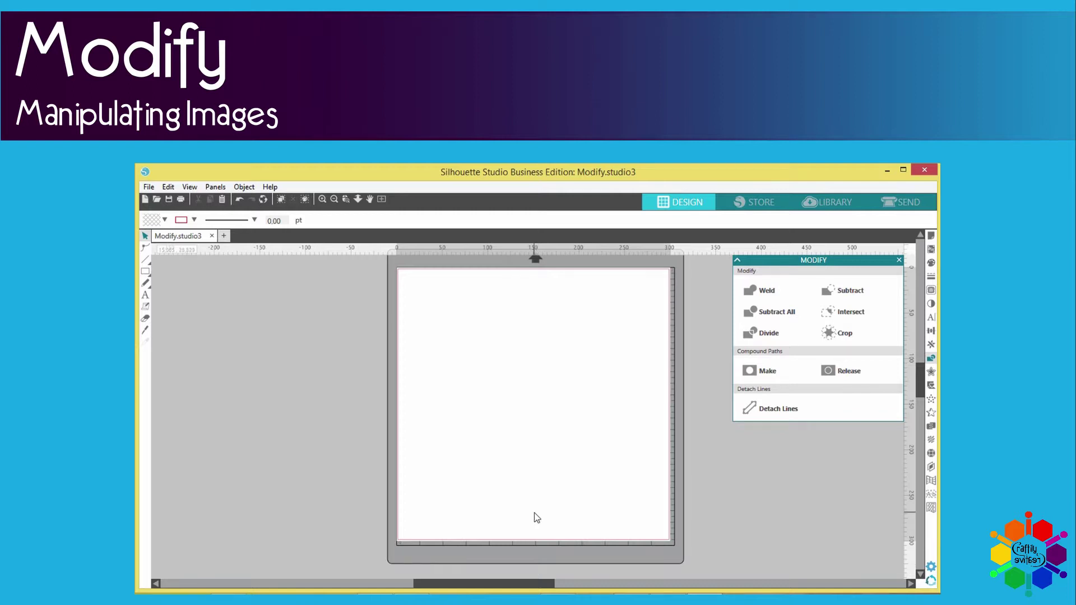
Step: Paste the brown circle and blue square, check the subtracted cut, then undo it
{"action": "key", "text": "ctrl+v"}
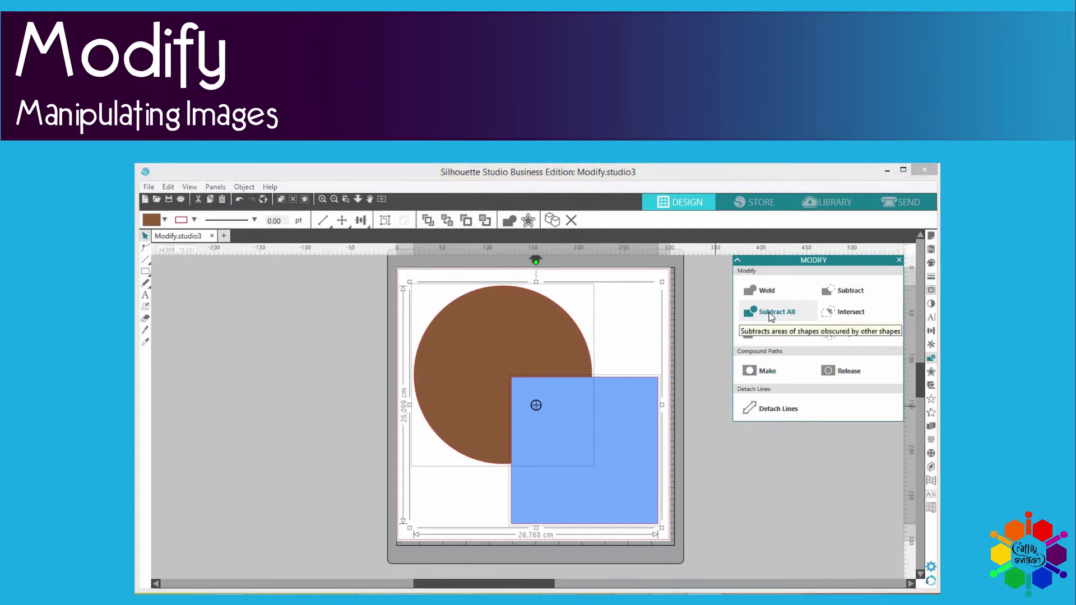
{"action": "left_click", "coordinate": [702, 475]}
{"action": "left_click_drag", "start_coordinate": [571, 462], "coordinate": [581, 470]}
{"action": "key", "text": "Escape"}
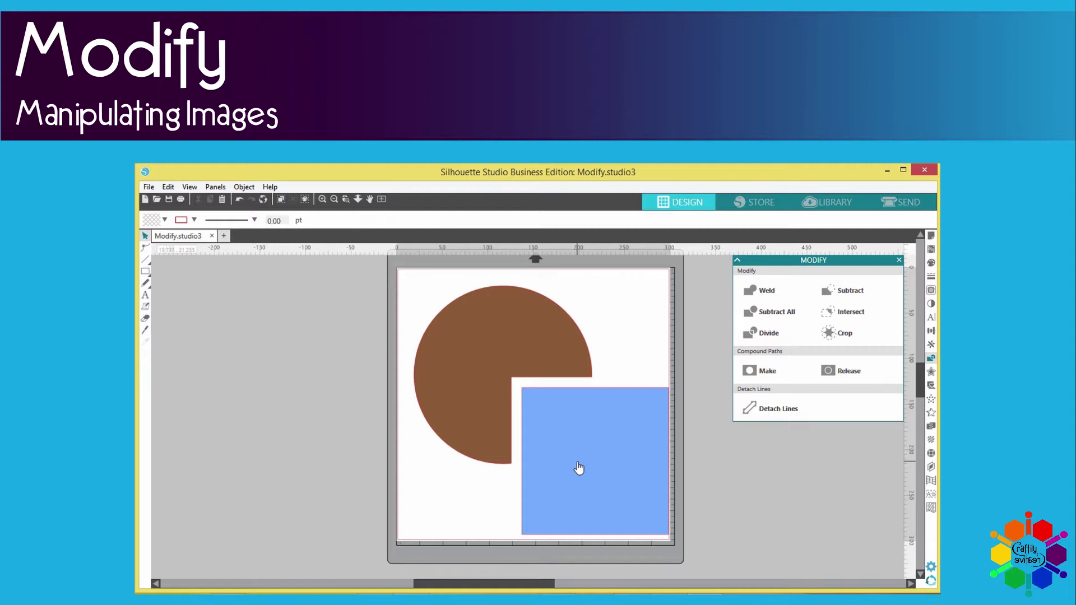
{"action": "key", "text": "ctrl+z"}
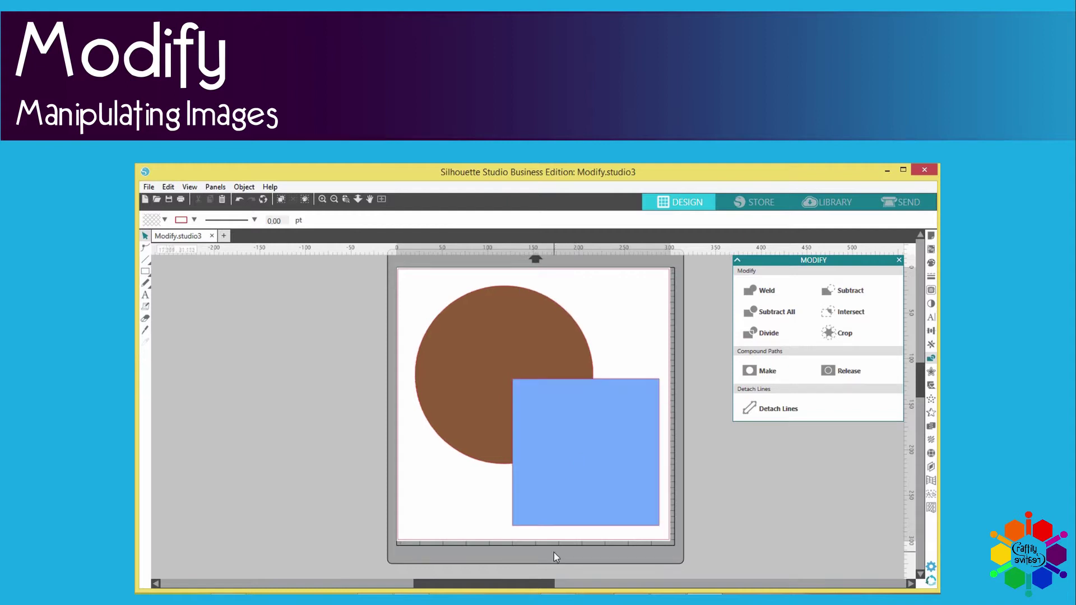
{"action": "left_click", "coordinate": [577, 492]}
{"action": "left_click", "coordinate": [504, 364], "text": "shift"}
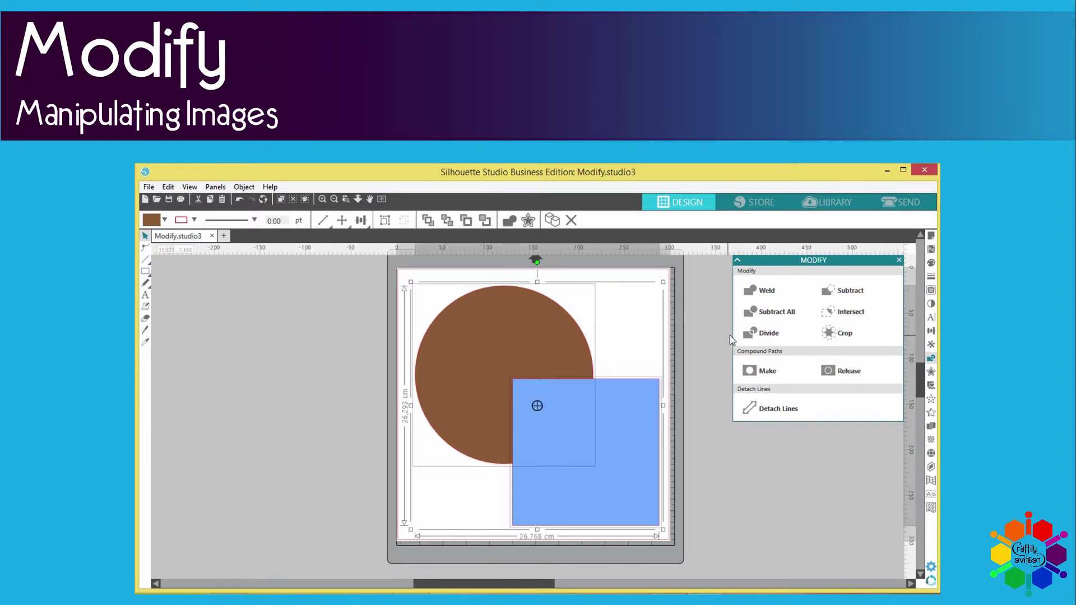
{"action": "left_click", "coordinate": [766, 333]}
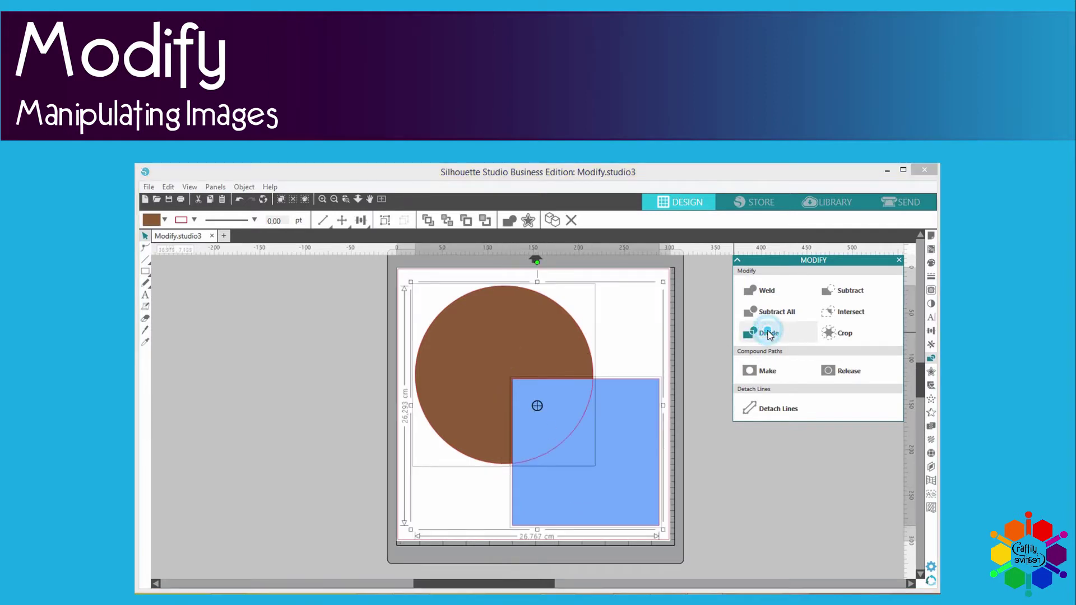
{"action": "left_click", "coordinate": [626, 357]}
{"action": "left_click_drag", "start_coordinate": [589, 488], "coordinate": [600, 499]}
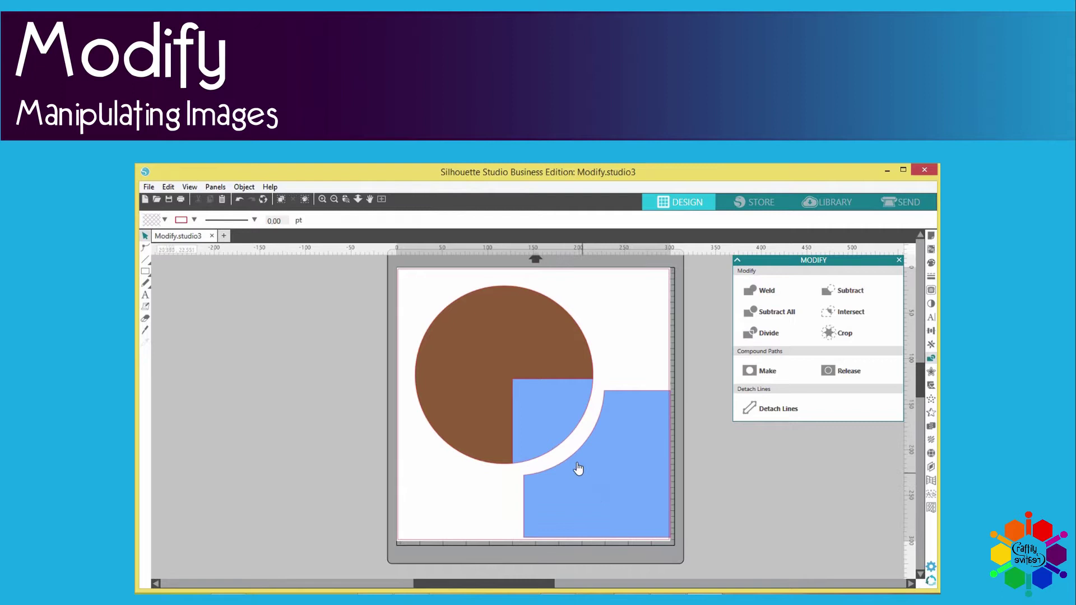
{"action": "left_click_drag", "start_coordinate": [551, 436], "coordinate": [555, 441]}
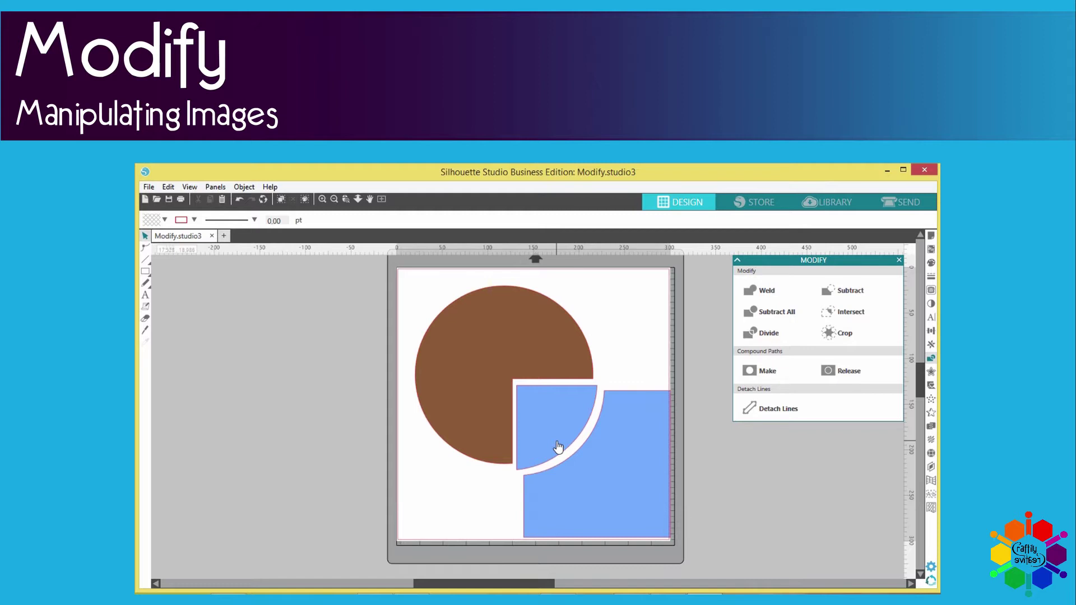
{"action": "key", "text": "ctrl+z"}
{"action": "key", "text": "ctrl+z"}
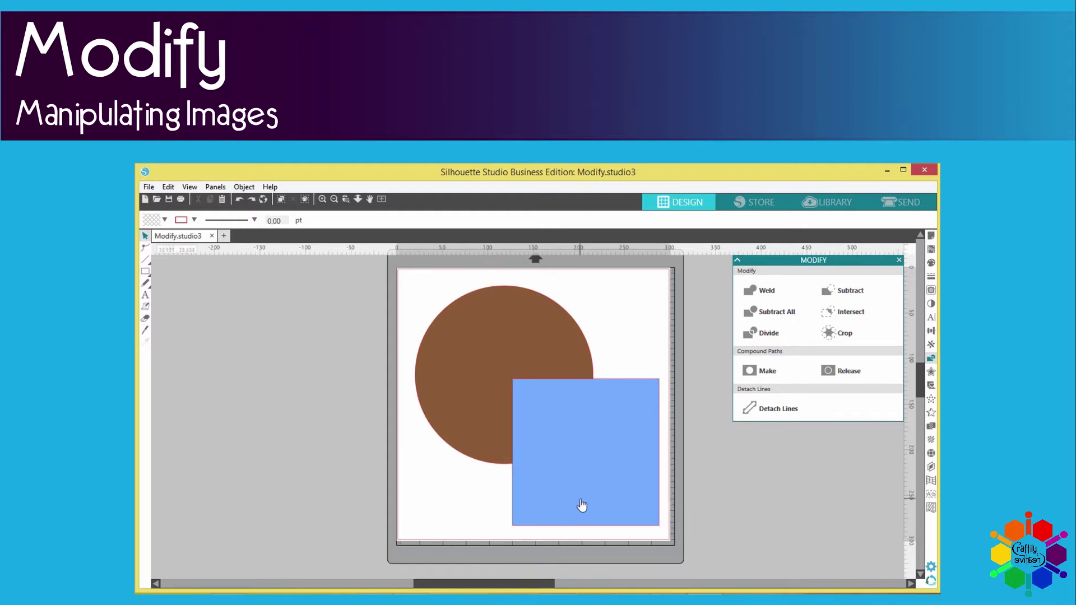
Step: Select the circle and square and try Subtract to cut the square from the circle
{"action": "left_click", "coordinate": [583, 453]}
{"action": "left_click", "coordinate": [490, 324], "text": "shift"}
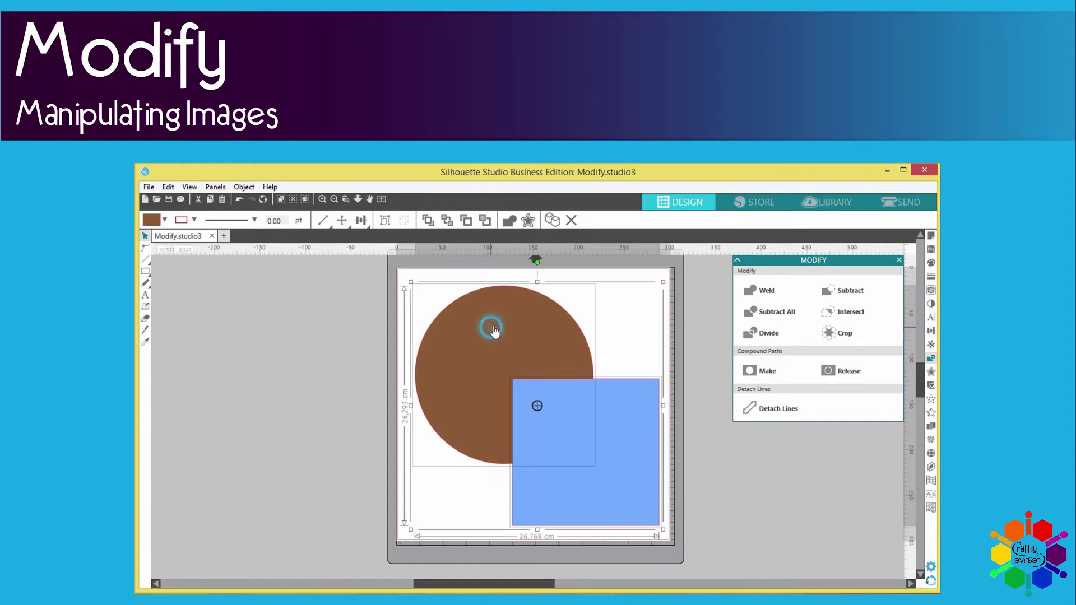
{"action": "left_click", "coordinate": [846, 293]}
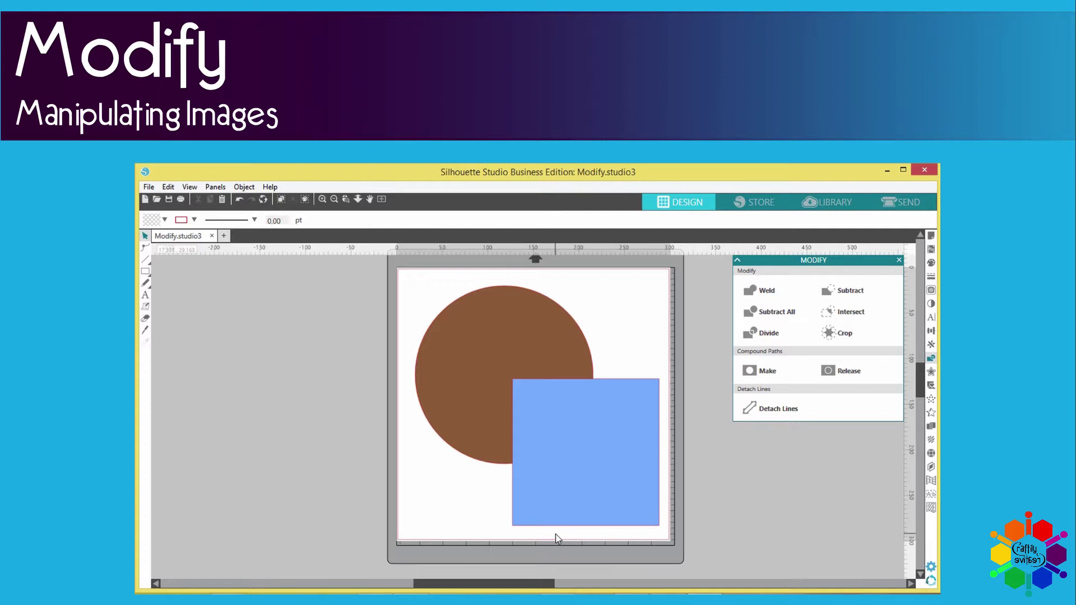
Step: Reselect both shapes and Intersect them, leaving only the brown quarter-circle overlap
{"action": "left_click", "coordinate": [560, 499]}
{"action": "left_click", "coordinate": [489, 329], "text": "shift"}
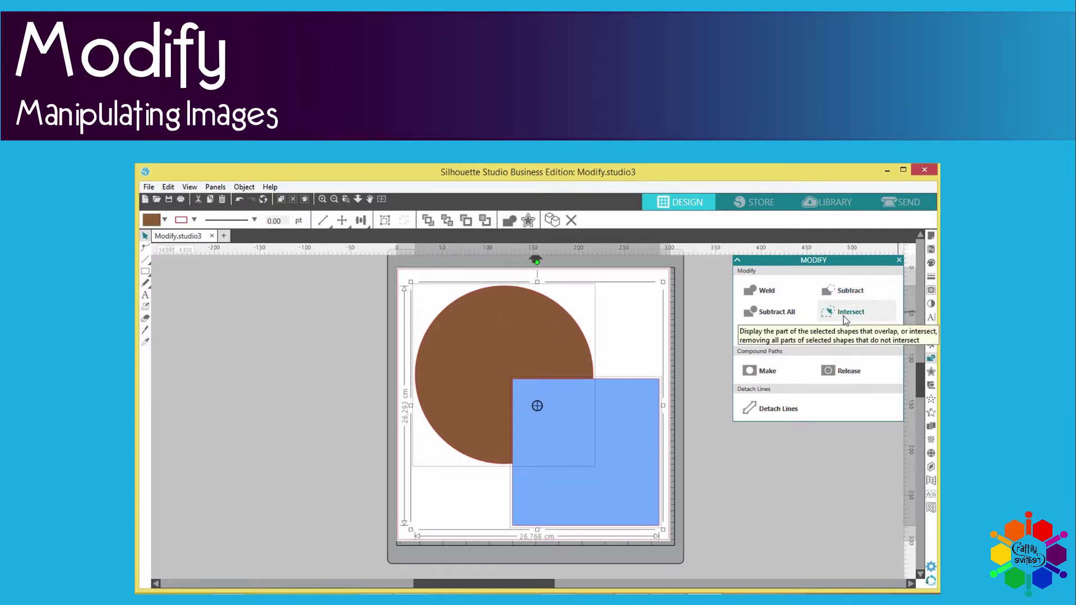
{"action": "left_click", "coordinate": [847, 318]}
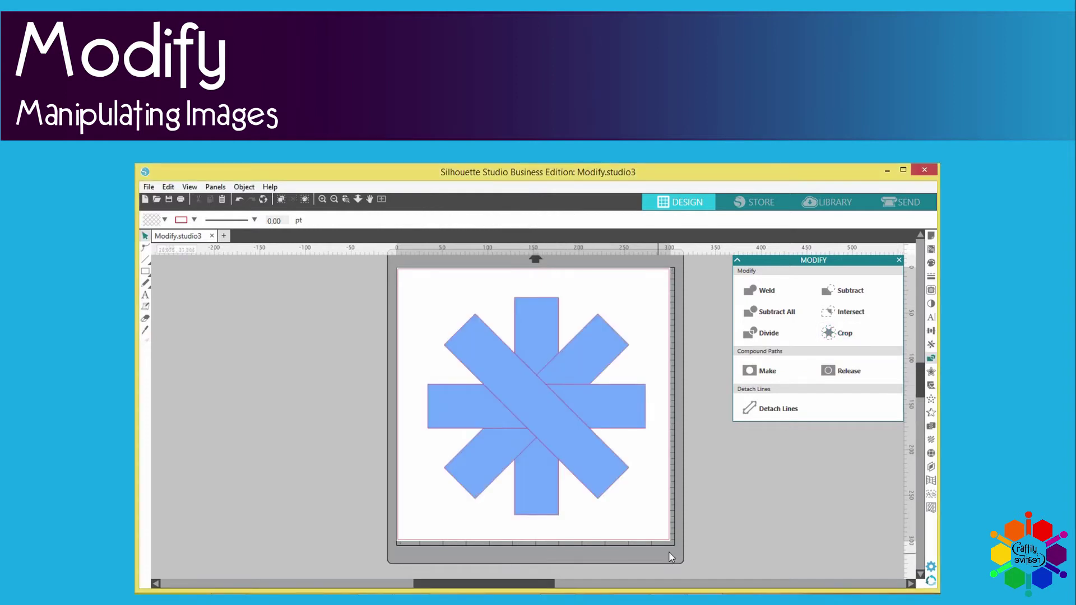
Step: Marquee-select all the asterisk bars and Crop them into one eight-point star
{"action": "left_click_drag", "start_coordinate": [662, 539], "coordinate": [442, 308]}
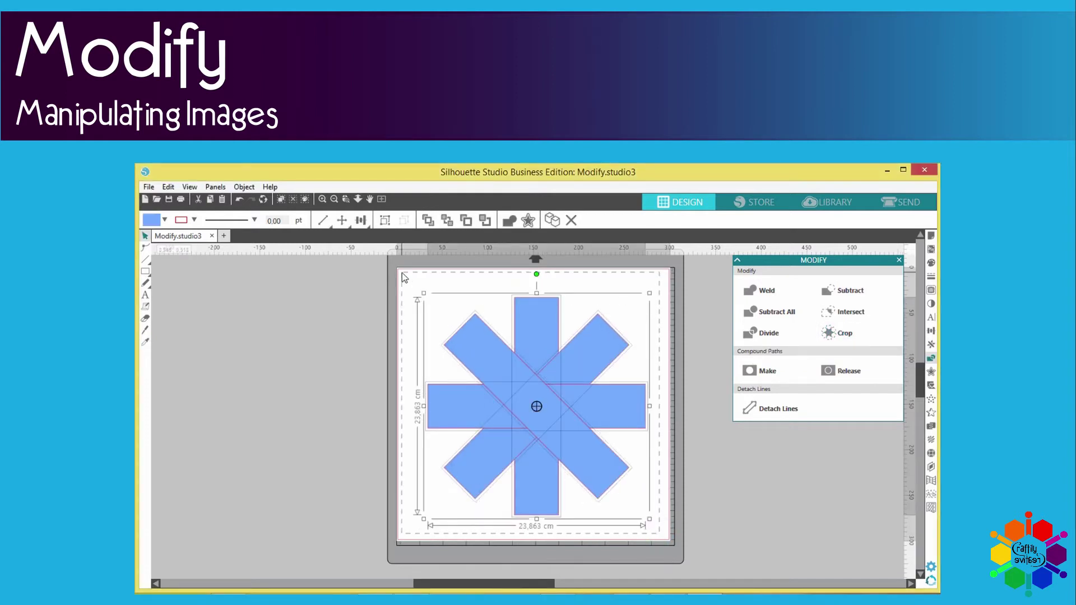
{"action": "left_click", "coordinate": [845, 334]}
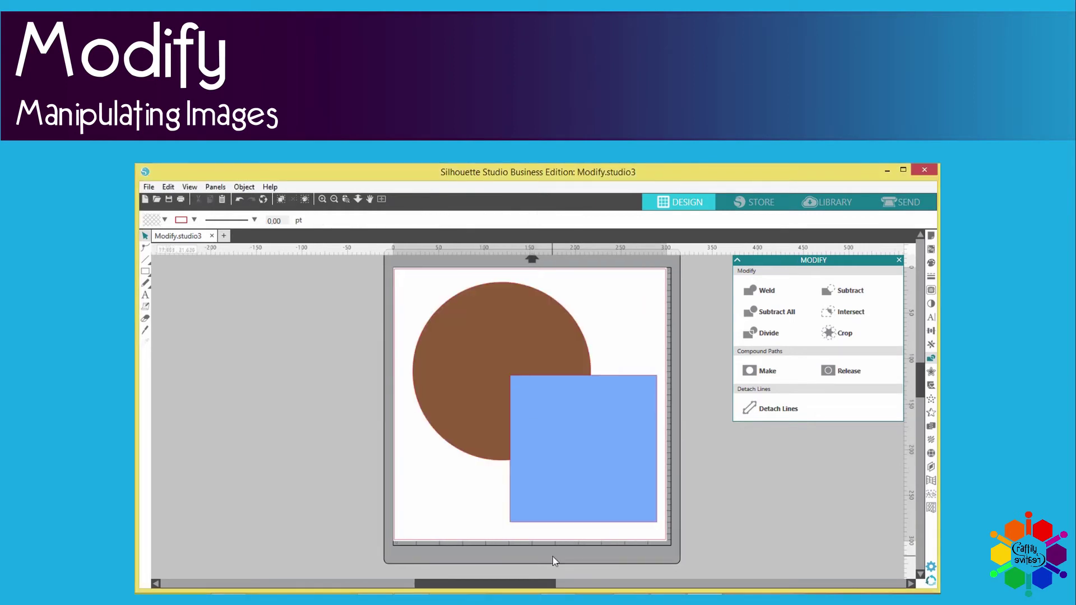
Step: Make the circle and square a compound path and test moving it, restoring it to centre
{"action": "left_click", "coordinate": [617, 489]}
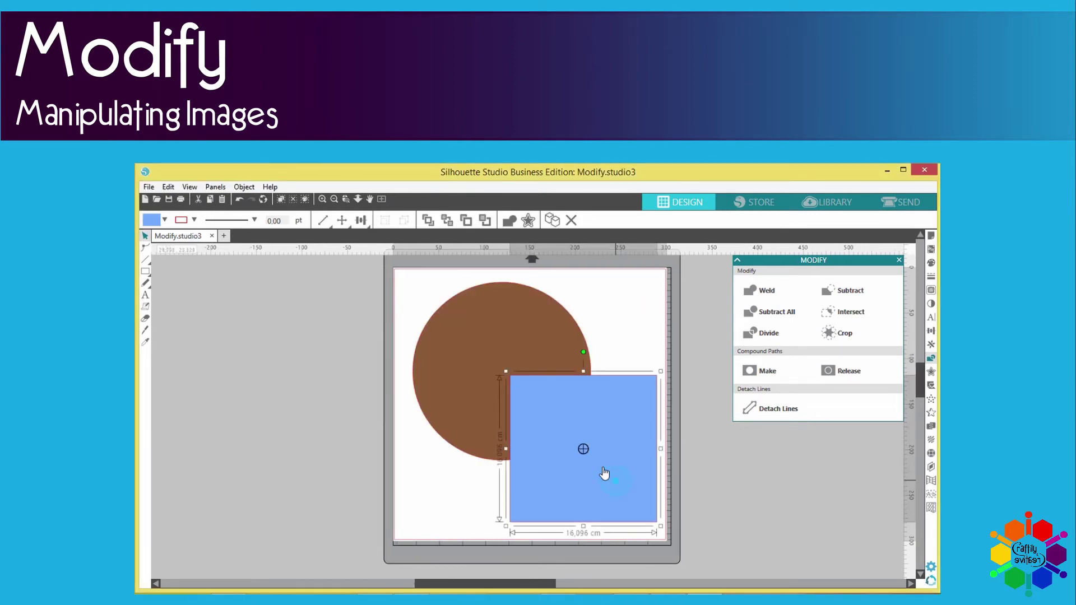
{"action": "left_click", "coordinate": [521, 343], "text": "shift"}
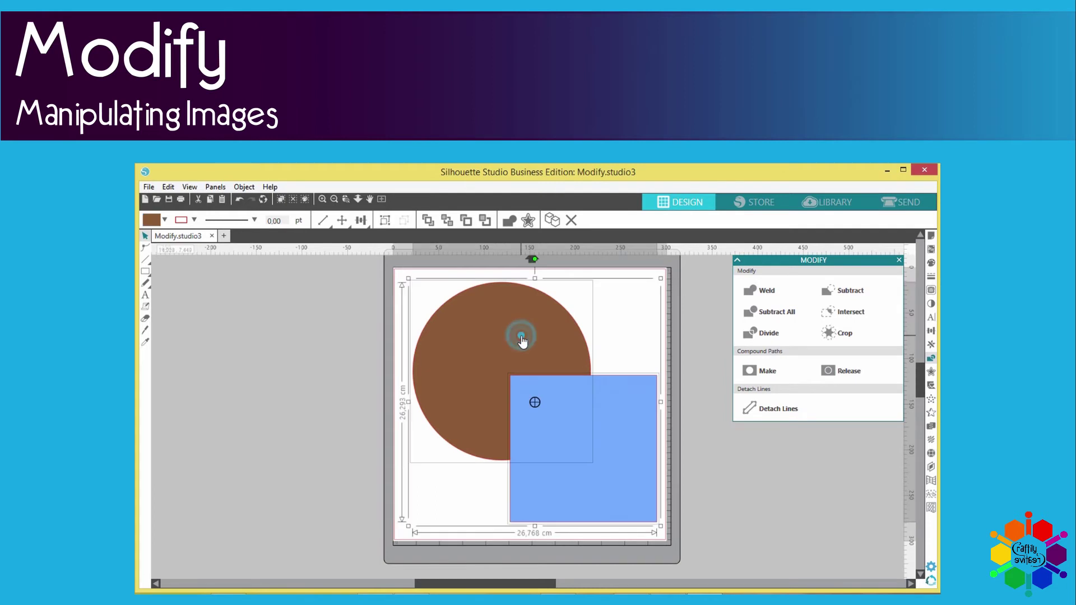
{"action": "left_click", "coordinate": [768, 372]}
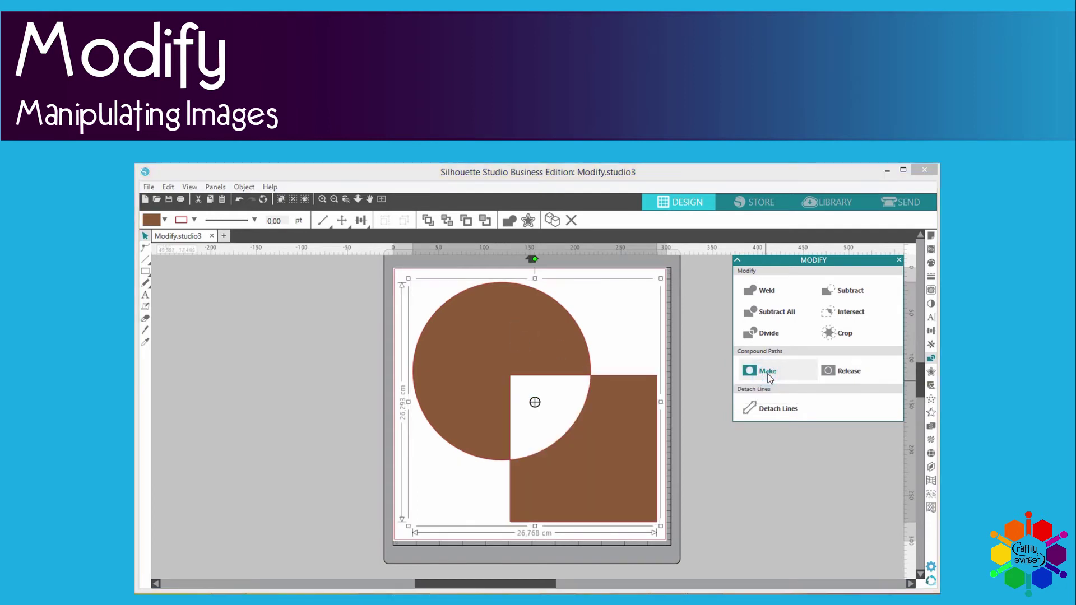
{"action": "left_click_drag", "start_coordinate": [638, 513], "coordinate": [389, 500]}
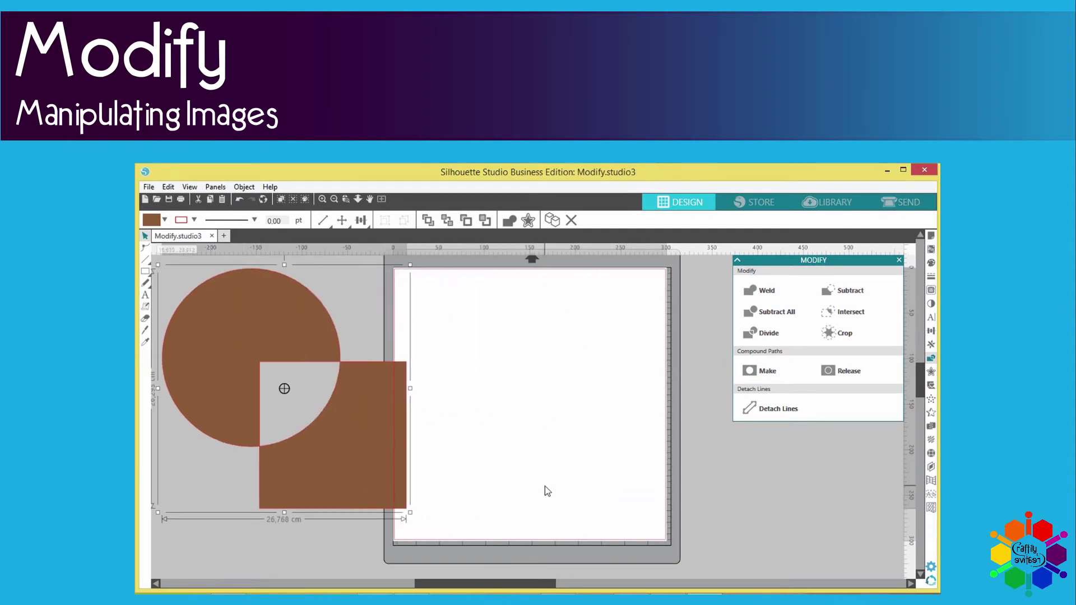
{"action": "left_click_drag", "start_coordinate": [336, 458], "coordinate": [557, 489]}
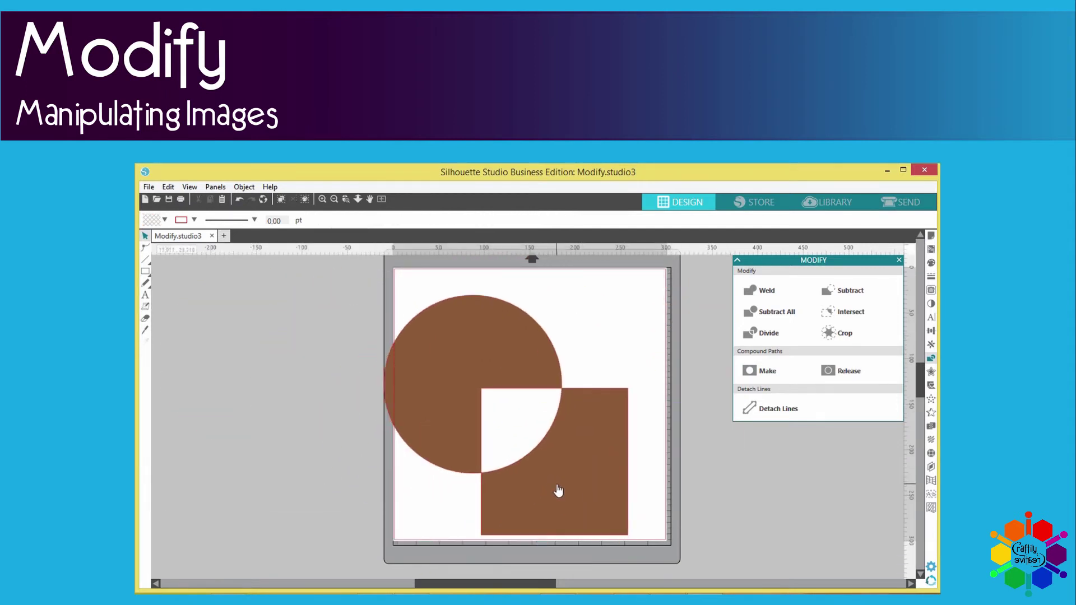
{"action": "key", "text": "ctrl+z"}
{"action": "key", "text": "ctrl+a"}
{"action": "key", "text": "ctrl+y"}
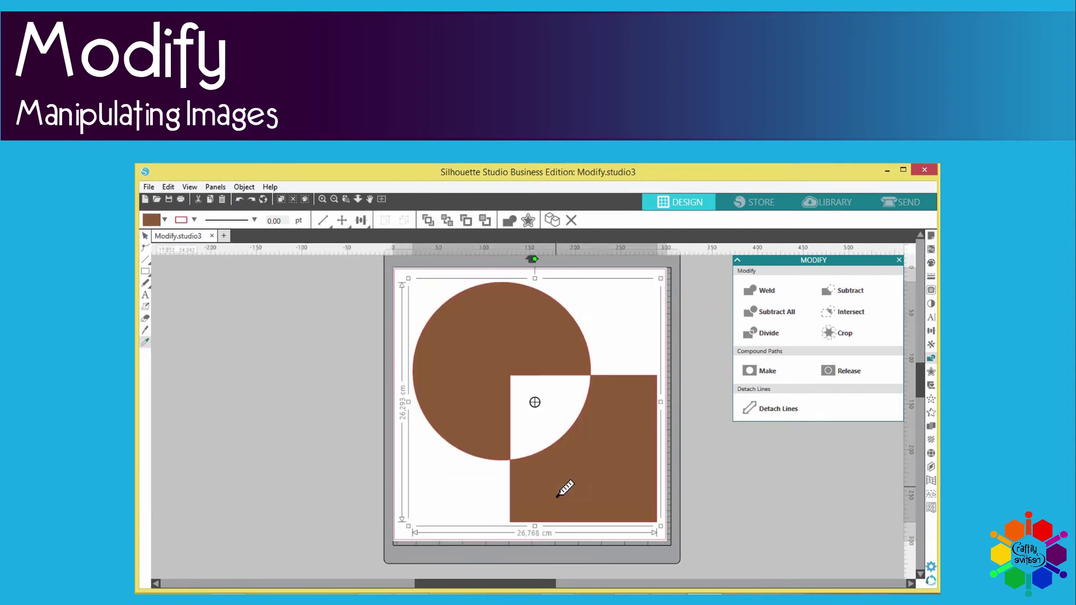
{"action": "key", "text": "Escape"}
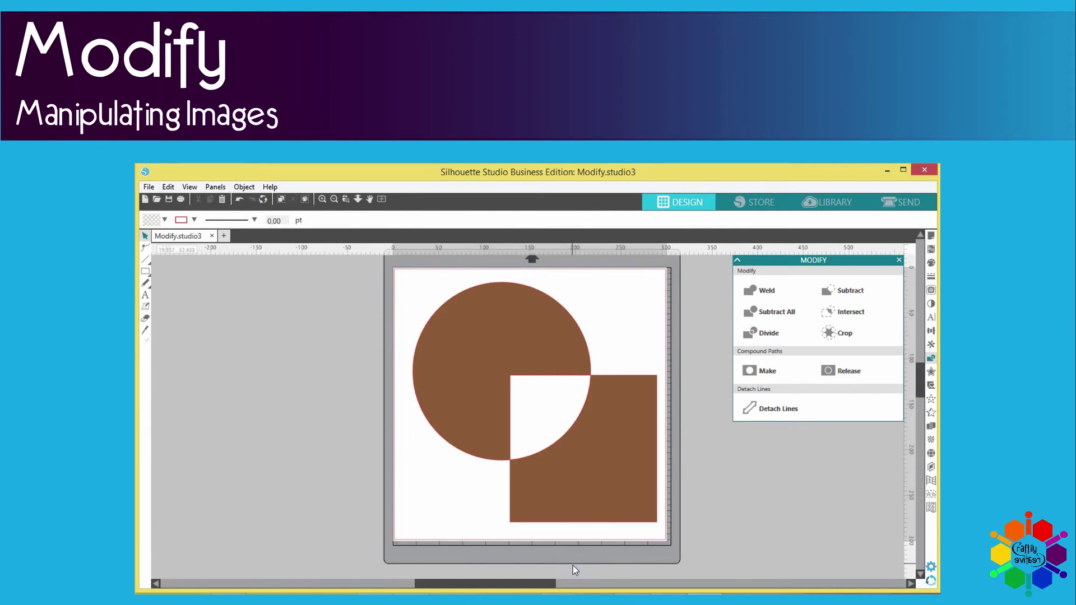
Step: Release the compound path and drag the circle away from the square
{"action": "left_click", "coordinate": [595, 505]}
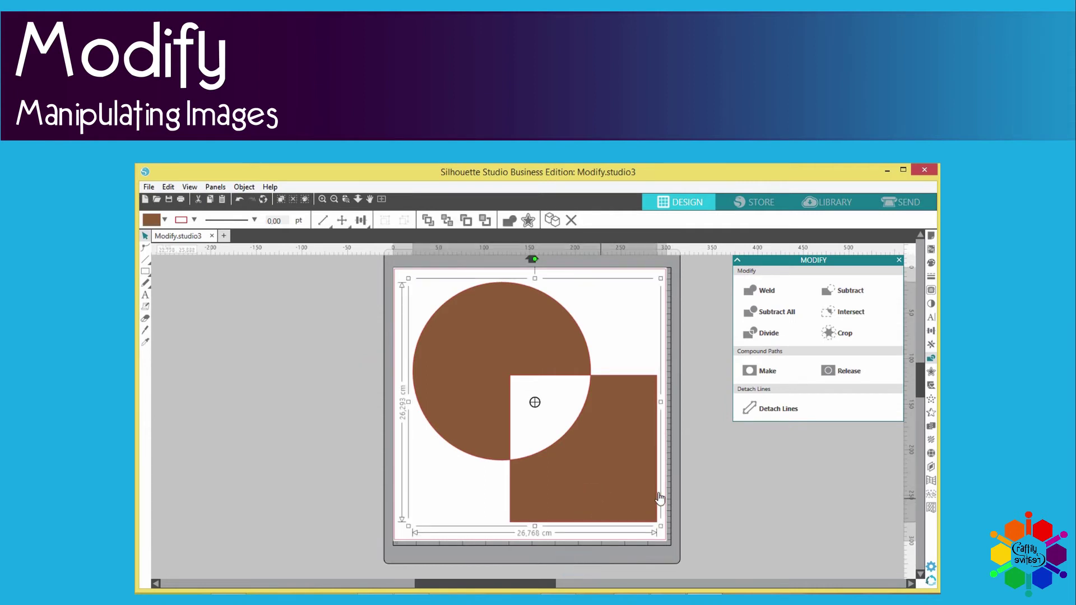
{"action": "left_click", "coordinate": [829, 371]}
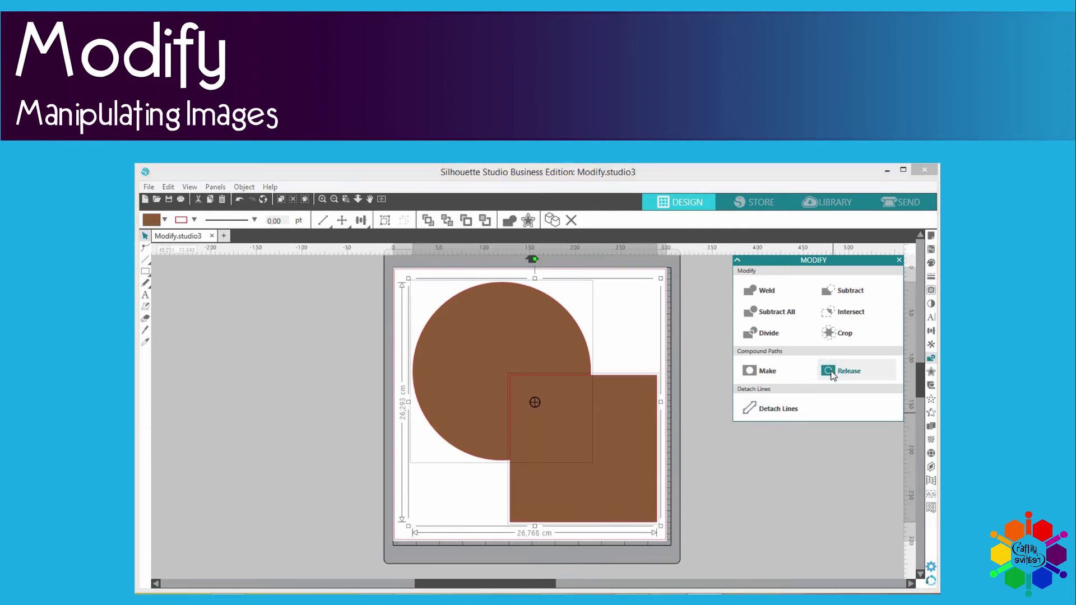
{"action": "left_click", "coordinate": [731, 492]}
{"action": "left_click_drag", "start_coordinate": [519, 346], "coordinate": [347, 351]}
{"action": "left_click_drag", "start_coordinate": [569, 466], "coordinate": [576, 391]}
{"action": "left_click", "coordinate": [542, 517]}
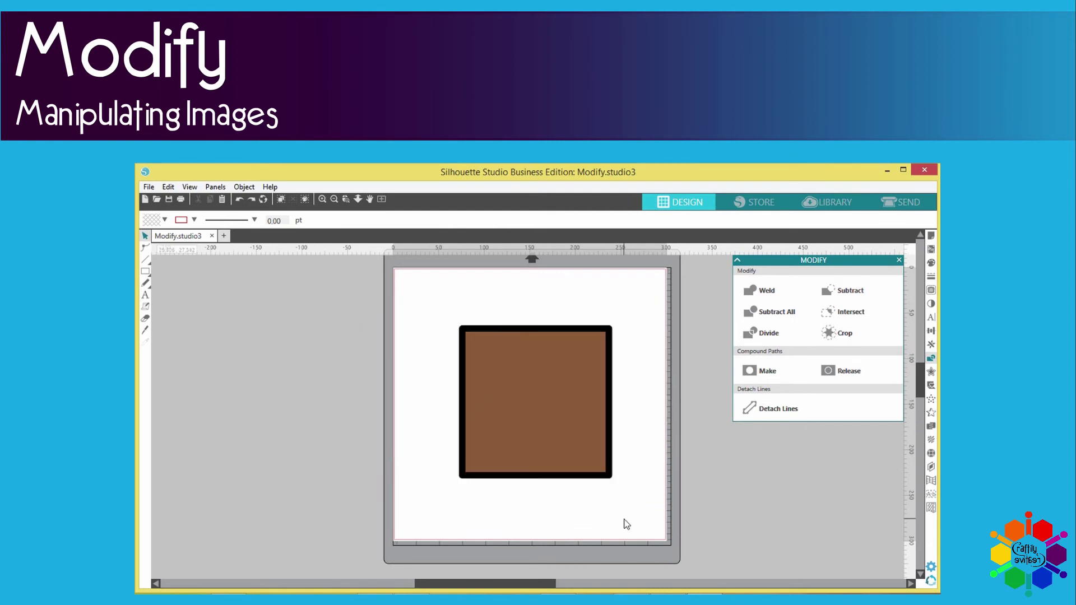
Step: Trial-move the outlined brown square, then undo it back to the mat centre
{"action": "left_click", "coordinate": [537, 420]}
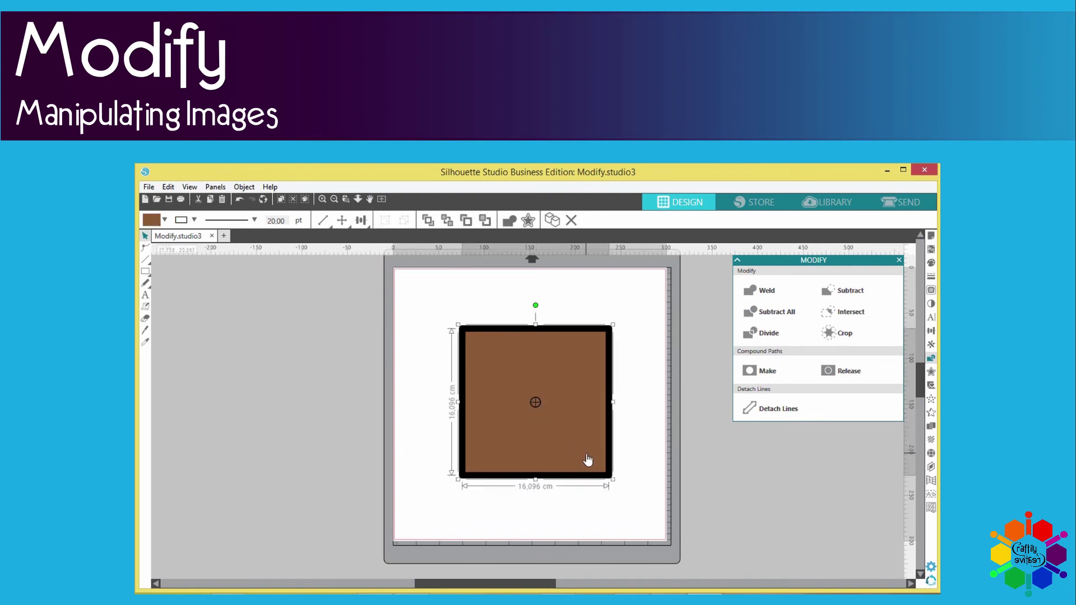
{"action": "left_click_drag", "start_coordinate": [585, 458], "coordinate": [360, 426]}
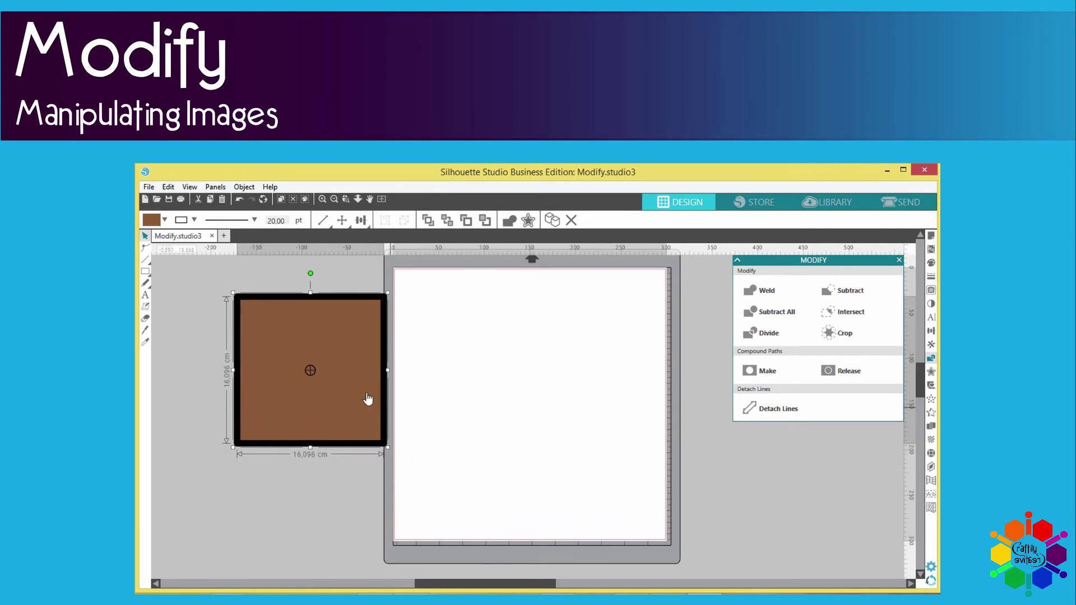
{"action": "left_click_drag", "start_coordinate": [352, 386], "coordinate": [367, 497]}
{"action": "key", "text": "ctrl+z"}
{"action": "key", "text": "ctrl+z"}
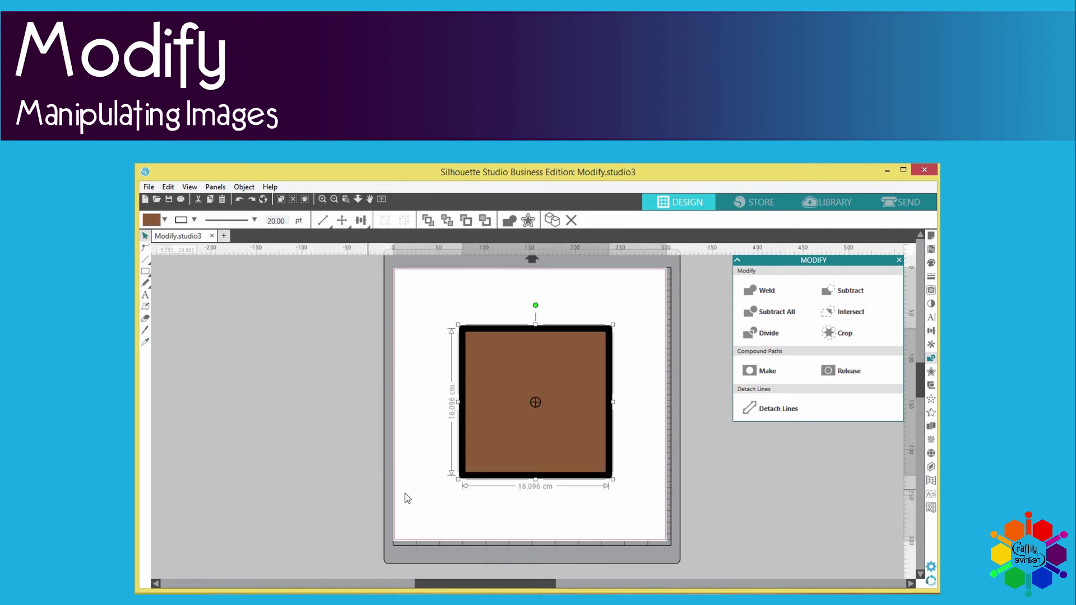
{"action": "left_click", "coordinate": [697, 523]}
Step: Apply Detach Lines to split the thick black outline from the brown square
{"action": "left_click", "coordinate": [556, 450]}
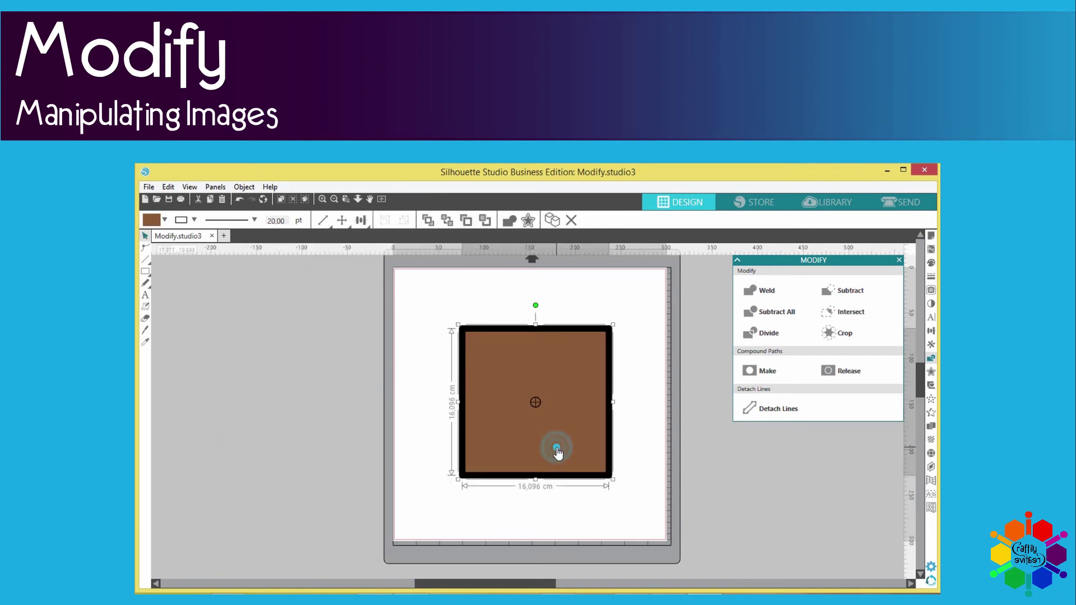
{"action": "left_click", "coordinate": [778, 409]}
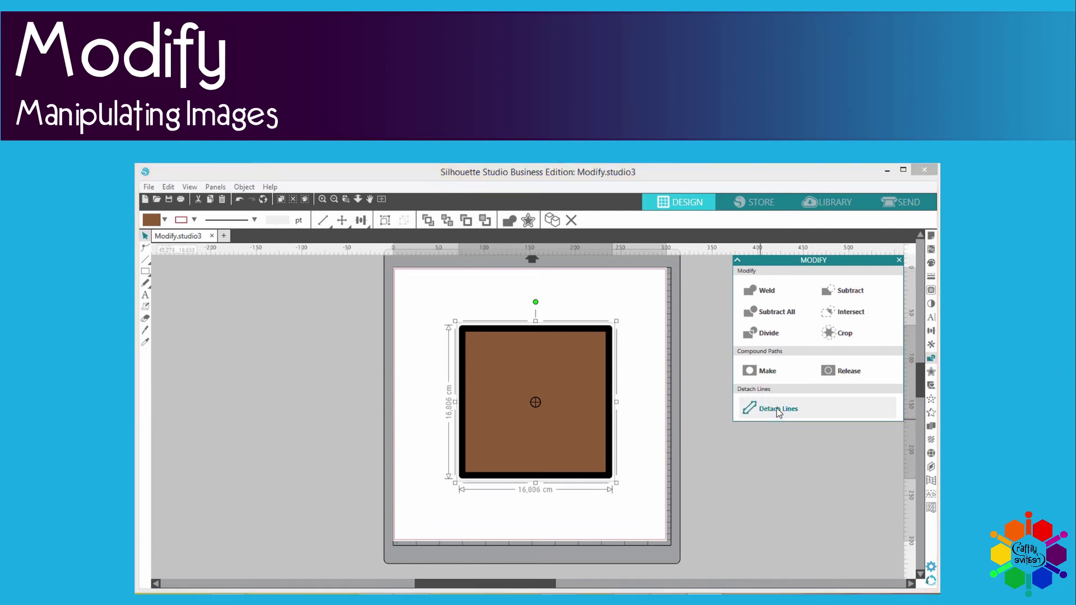
{"action": "left_click", "coordinate": [608, 503]}
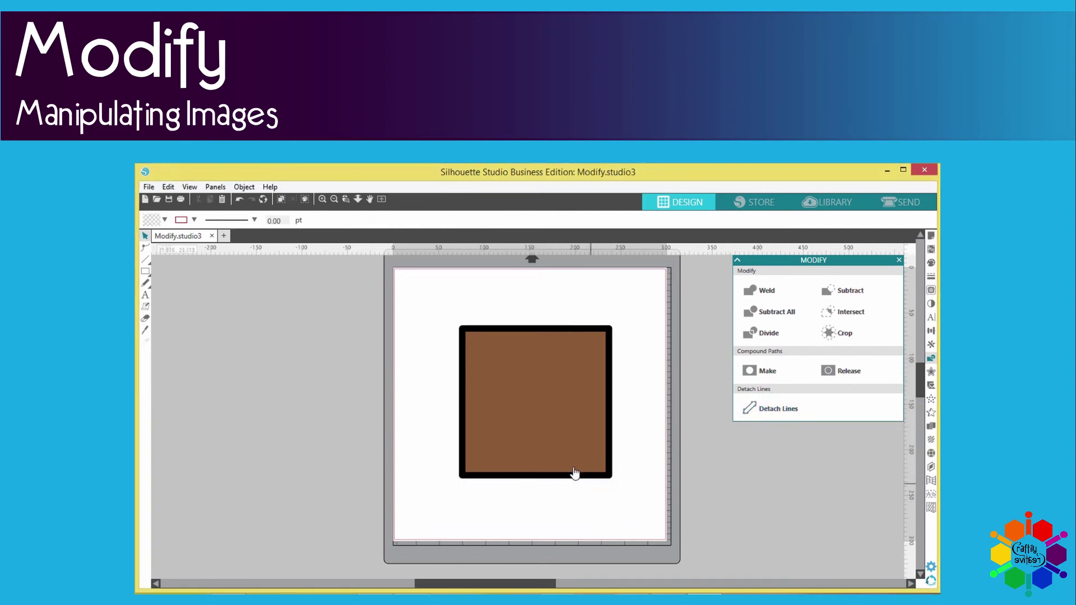
Step: Pull the brown fill and hollow black outline apart, side by side on the mat
{"action": "left_click", "coordinate": [567, 412]}
{"action": "left_click_drag", "start_coordinate": [472, 421], "coordinate": [273, 410]}
{"action": "left_click", "coordinate": [459, 514]}
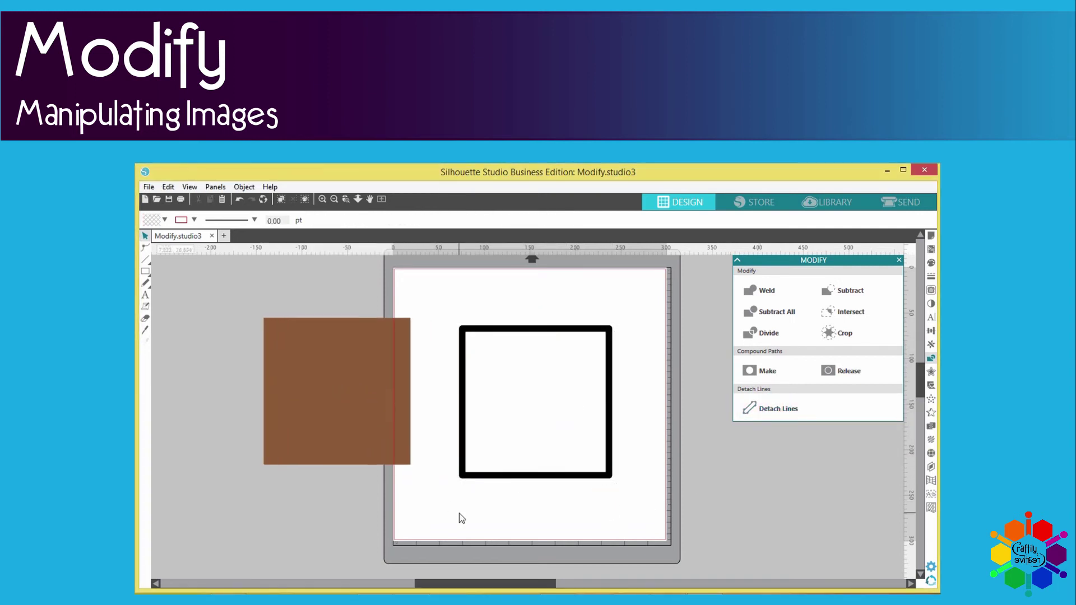
{"action": "left_click_drag", "start_coordinate": [551, 484], "coordinate": [643, 483]}
{"action": "left_click", "coordinate": [424, 450]}
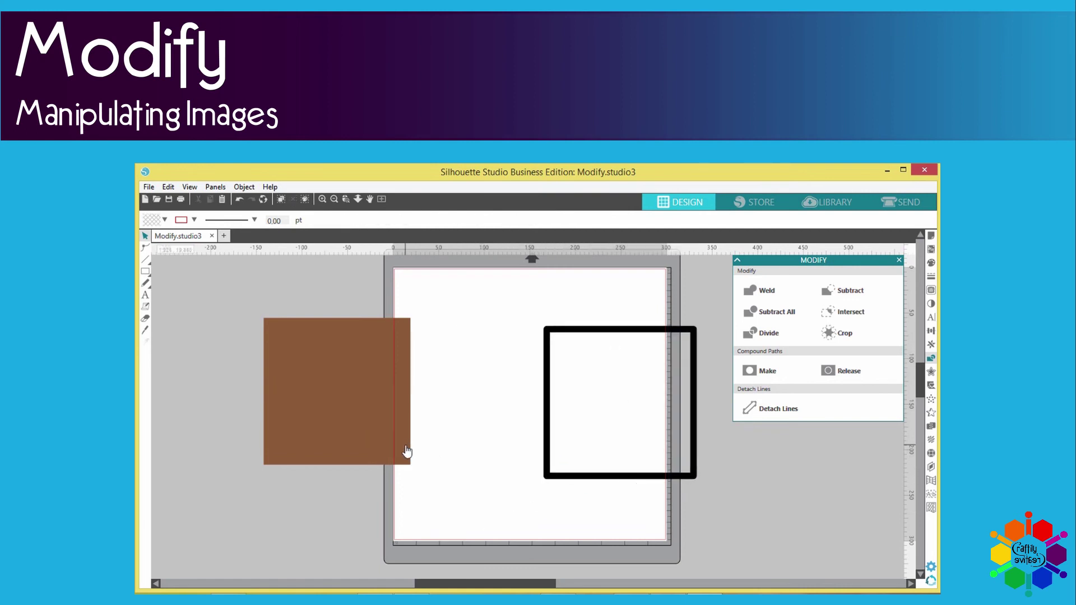
{"action": "left_click_drag", "start_coordinate": [407, 452], "coordinate": [530, 461]}
{"action": "left_click", "coordinate": [550, 495]}
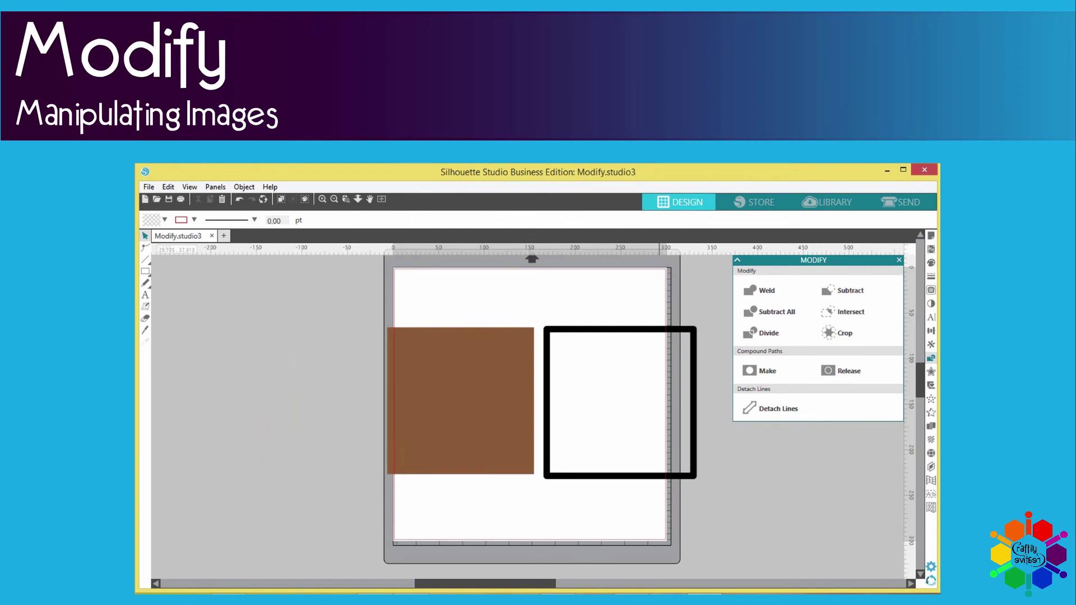